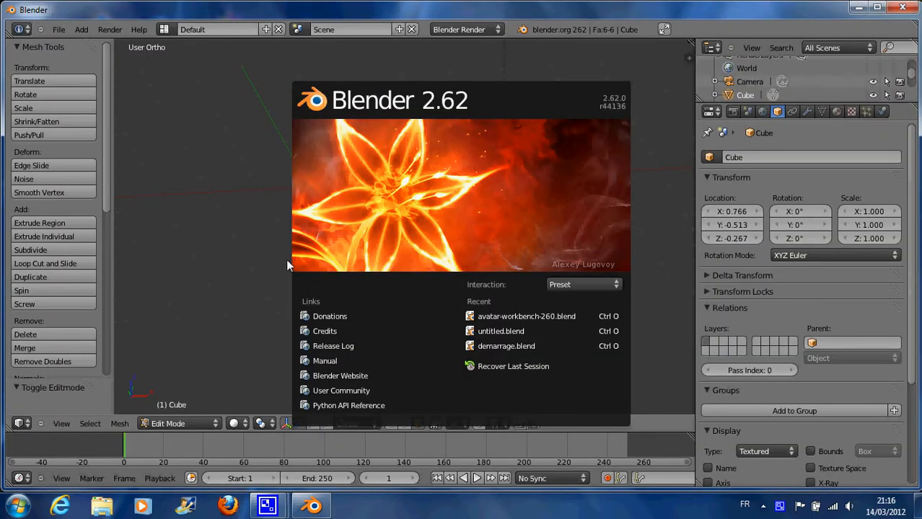
# Dismiss the splash screen, switch the 3D view to perspective and enable edge selection alongside face selection
pyautogui.click(263, 277)
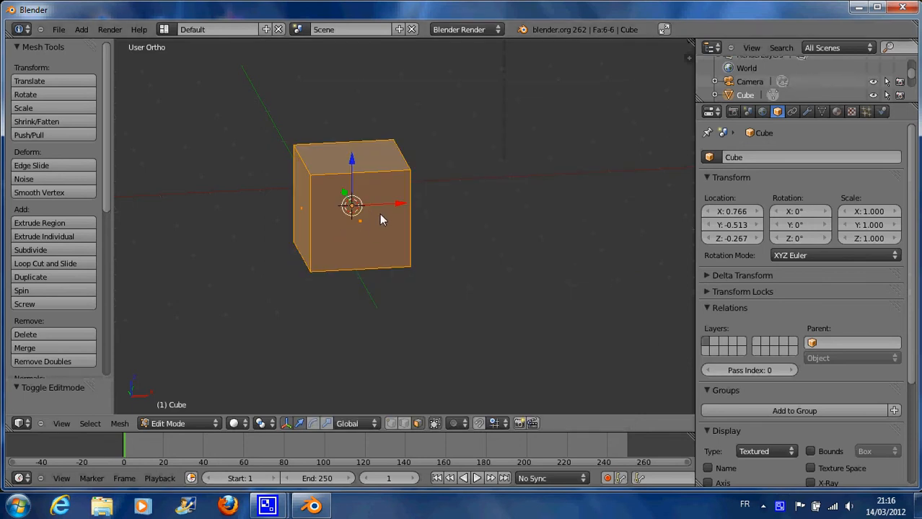
pyautogui.press('KP_5')
pyautogui.moveTo(379, 214); pyautogui.dragTo(354, 253, button='middle')
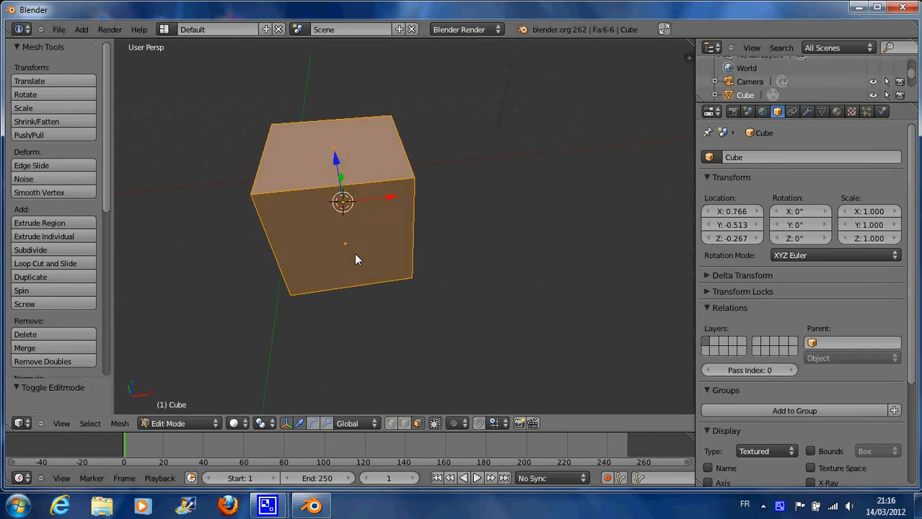
pyautogui.keyDown('shift'); pyautogui.click(404, 423); pyautogui.keyUp('shift')
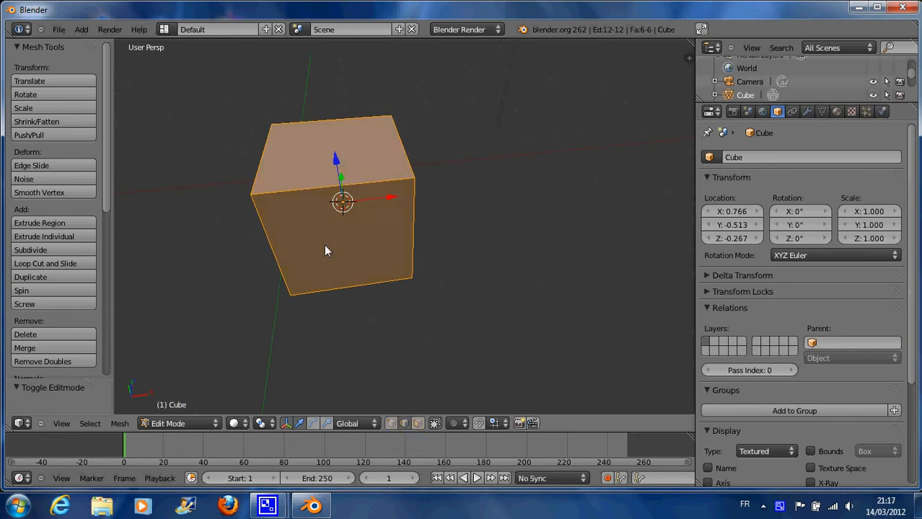
# Mark the cube's four vertical edges, two opposite top edges and one bottom edge as seams
pyautogui.rightClick(301, 192)
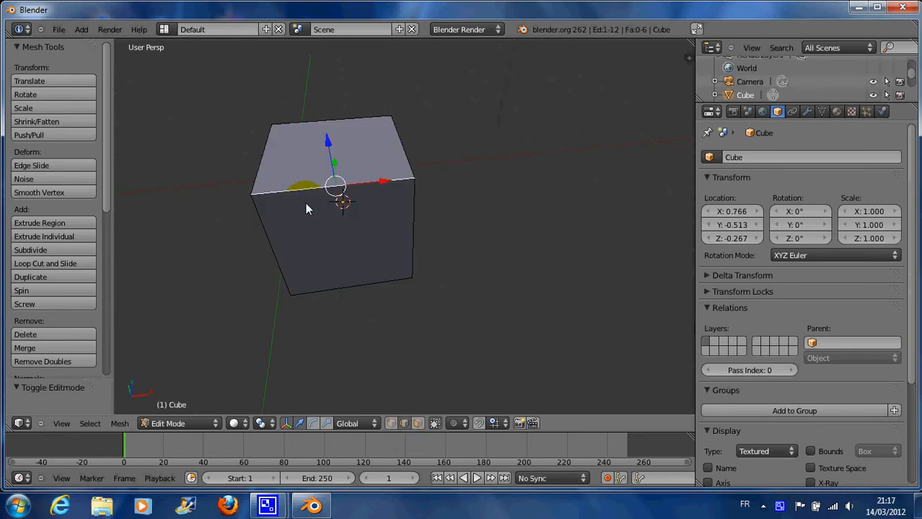
pyautogui.keyDown('shift'); pyautogui.rightClick(273, 246); pyautogui.keyUp('shift')
pyautogui.keyDown('shift'); pyautogui.rightClick(413, 244); pyautogui.keyUp('shift')
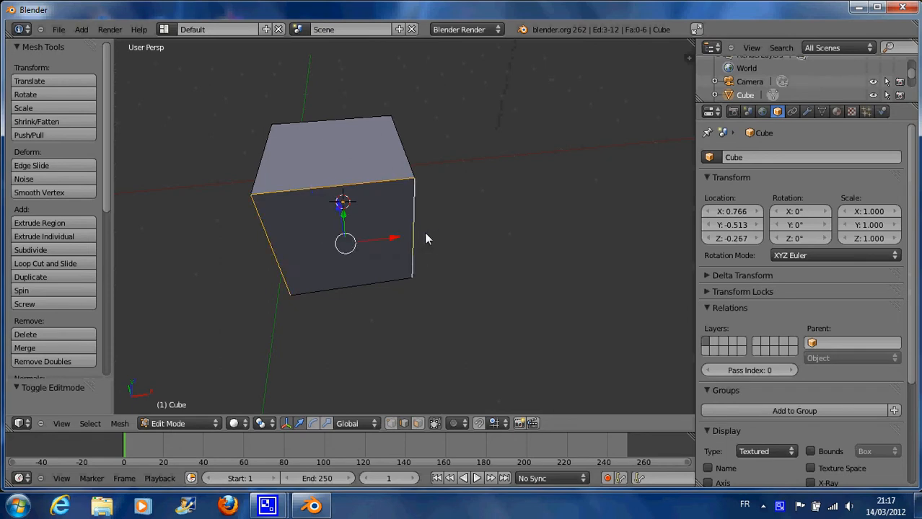
pyautogui.moveTo(425, 239); pyautogui.dragTo(422, 286, button='middle')
pyautogui.keyDown('shift'); pyautogui.rightClick(424, 292); pyautogui.keyUp('shift')
pyautogui.keyDown('shift'); pyautogui.rightClick(484, 191); pyautogui.keyUp('shift')
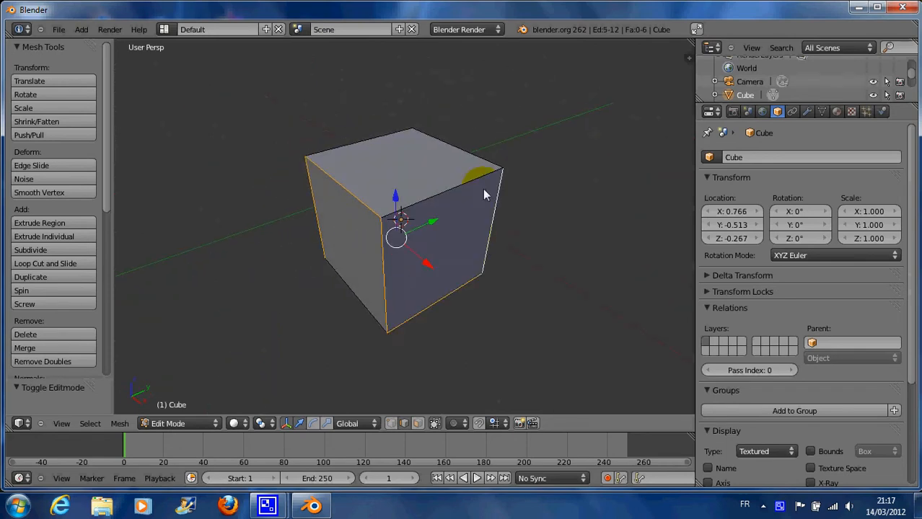
pyautogui.keyDown('shift'); pyautogui.rightClick(452, 156); pyautogui.keyUp('shift')
pyautogui.moveTo(322, 229); pyautogui.dragTo(375, 225, button='middle')
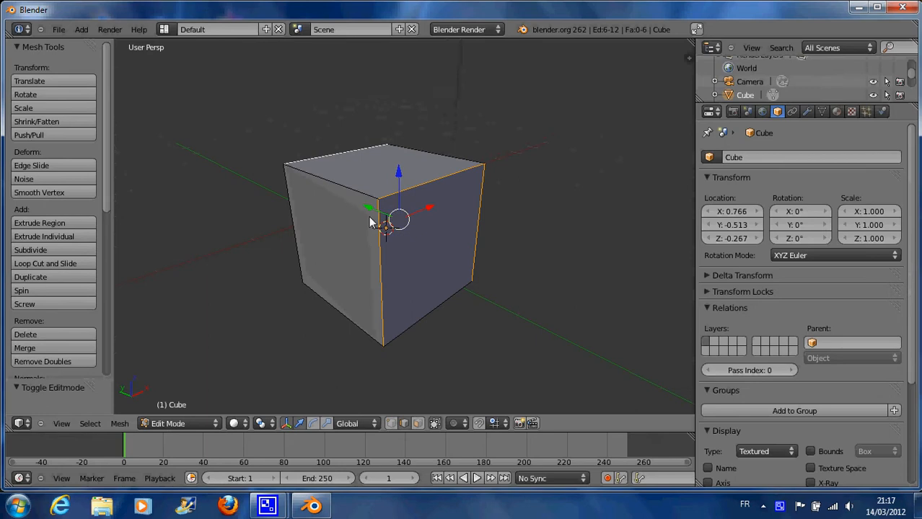
pyautogui.keyDown('shift'); pyautogui.rightClick(299, 237); pyautogui.keyUp('shift')
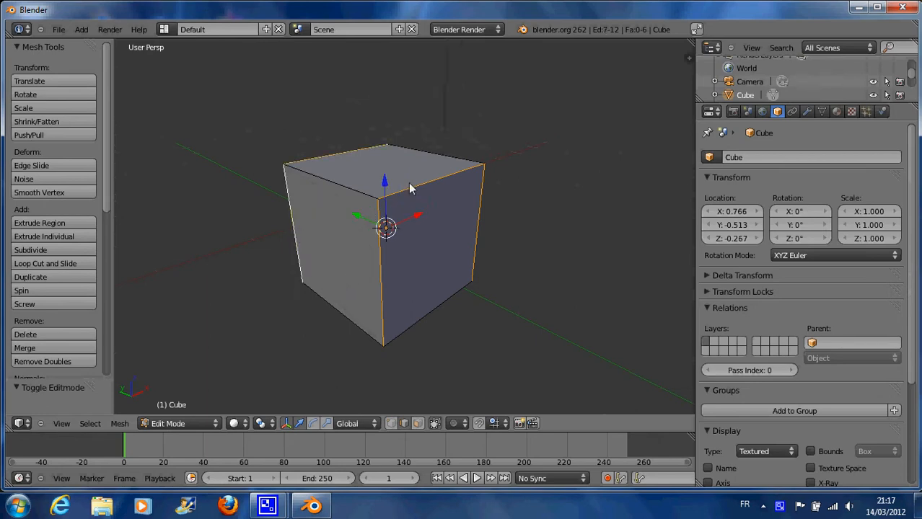
pyautogui.moveTo(432, 226); pyautogui.dragTo(340, 232, button='middle')
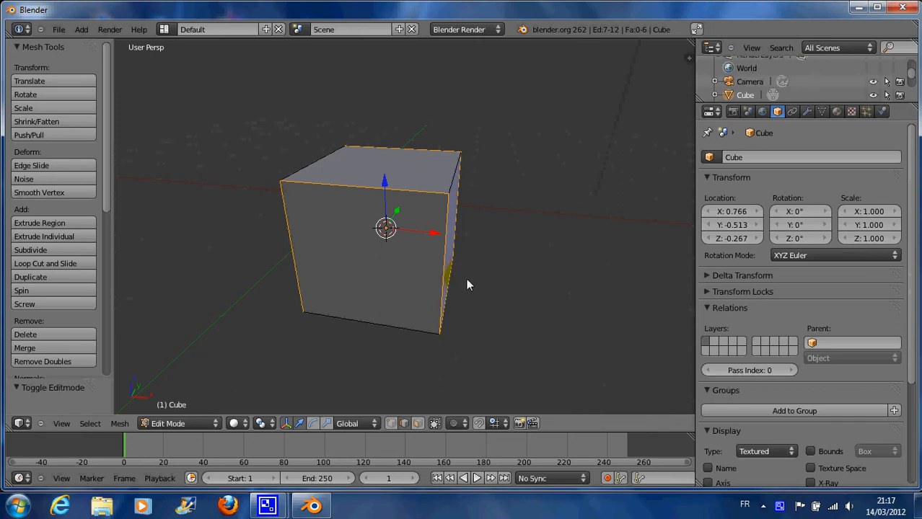
pyautogui.hotkey('ctrl', 'e')
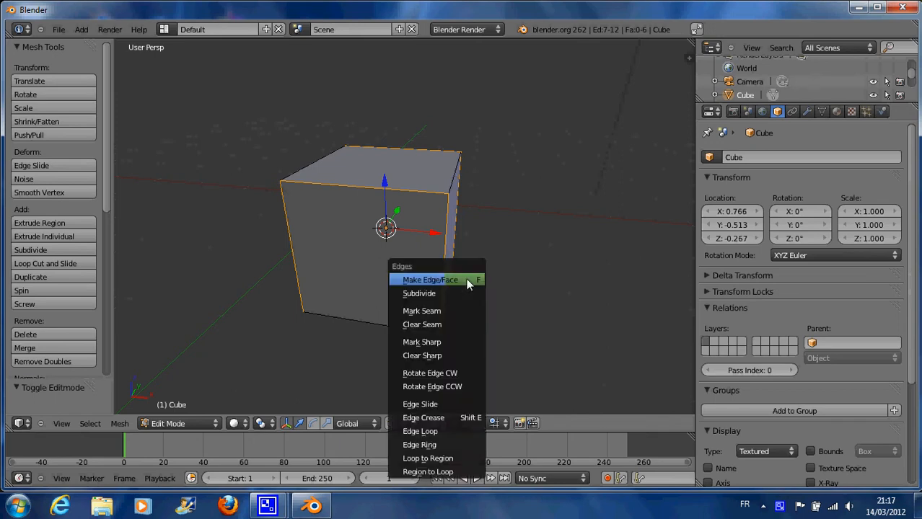
pyautogui.click(442, 312)
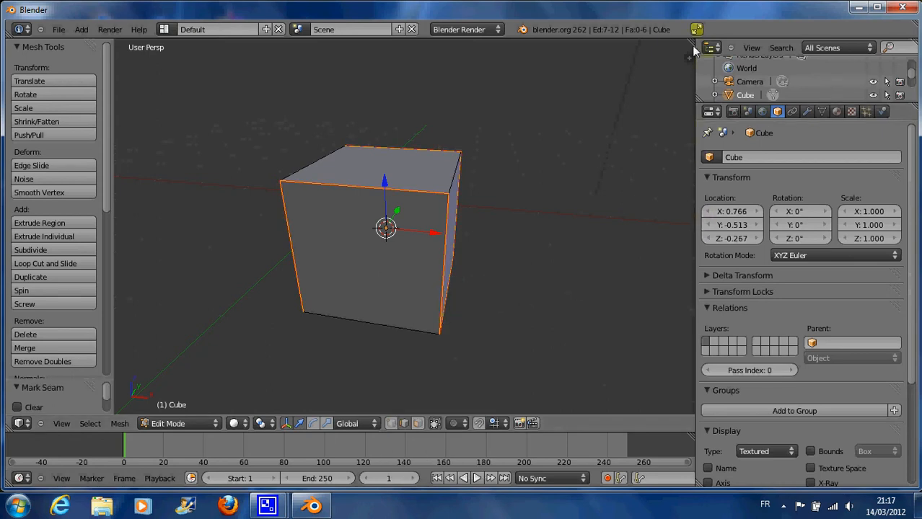
# Split the 3D view vertically into two areas and change the new area to the UV/Image Editor
pyautogui.moveTo(689, 57); pyautogui.dragTo(476, 64)
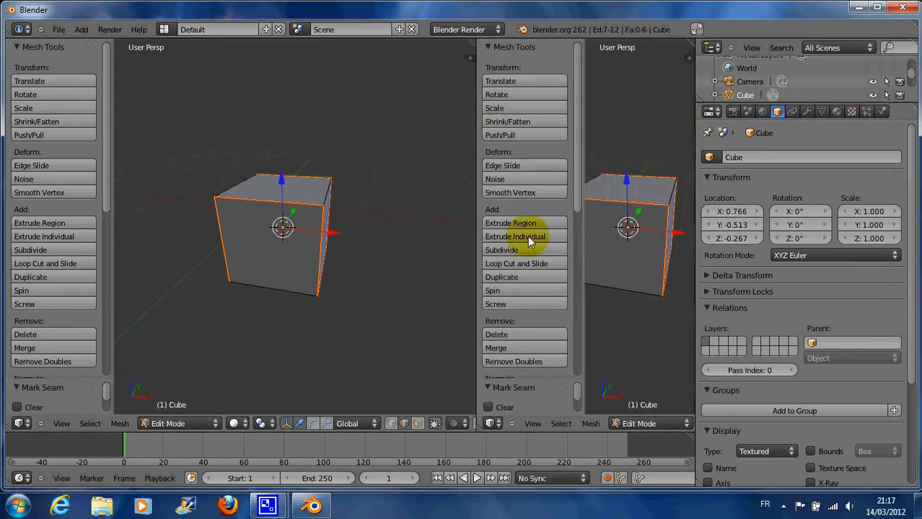
pyautogui.click(493, 425)
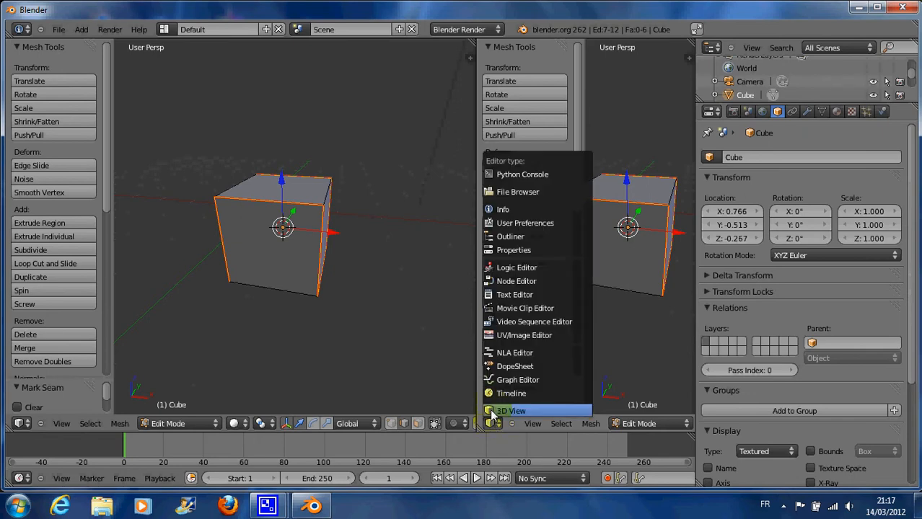
pyautogui.click(503, 334)
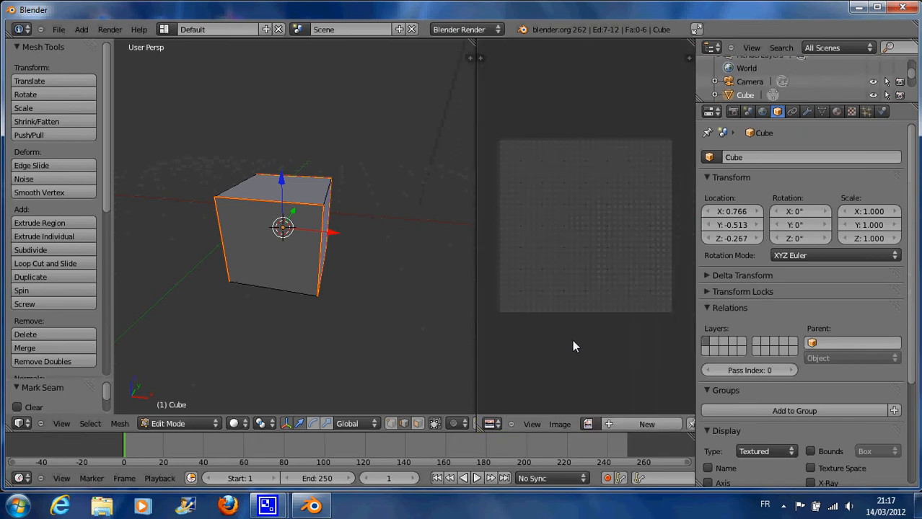
# Create a new 1024 by 1024 image named "bump" in the UV/Image Editor
pyautogui.scroll(-1, 573, 340)
pyautogui.click(561, 425)
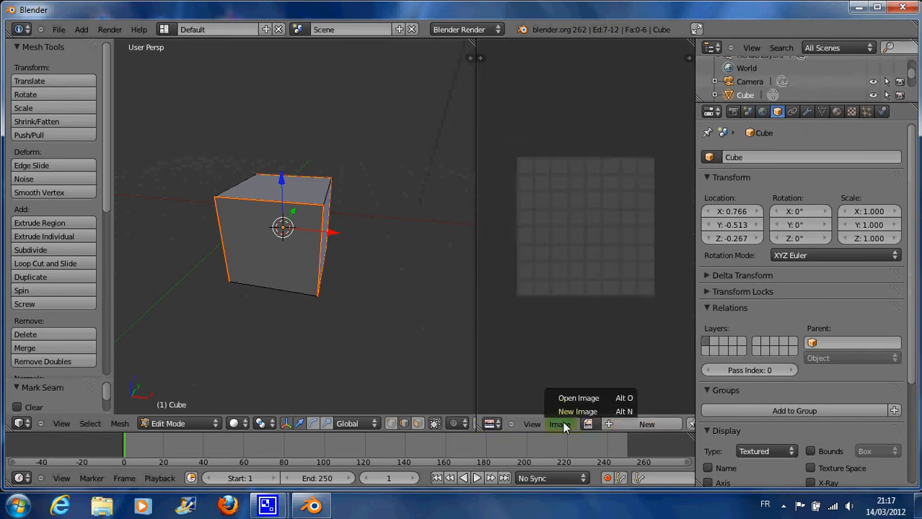
pyautogui.click(566, 412)
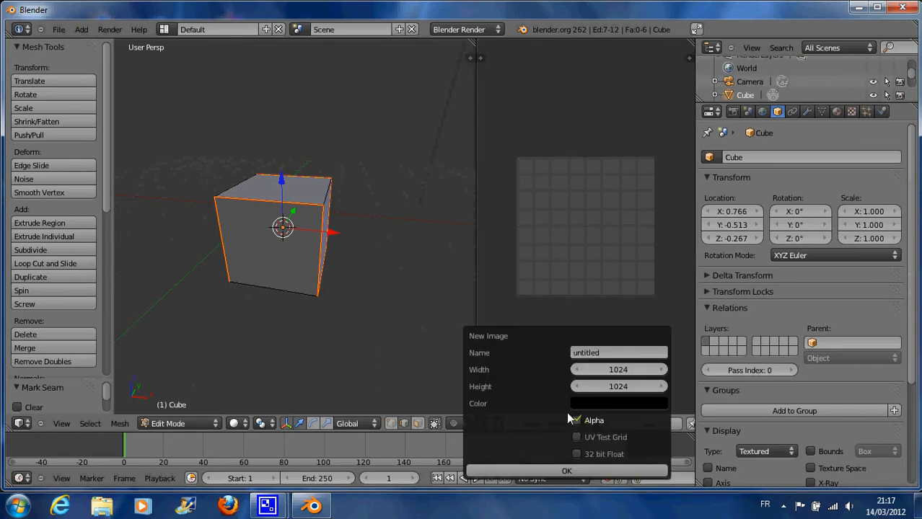
pyautogui.click(599, 352)
pyautogui.write('bump')
pyautogui.click(562, 472)
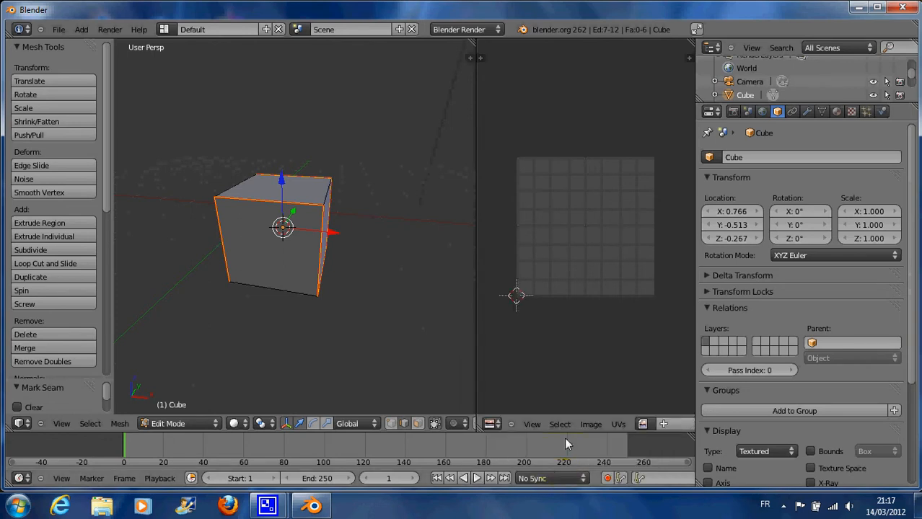
# Try to assign the bump image in the UV/Image Editor with only the seam edges selected
pyautogui.scroll(-1, 636, 399)
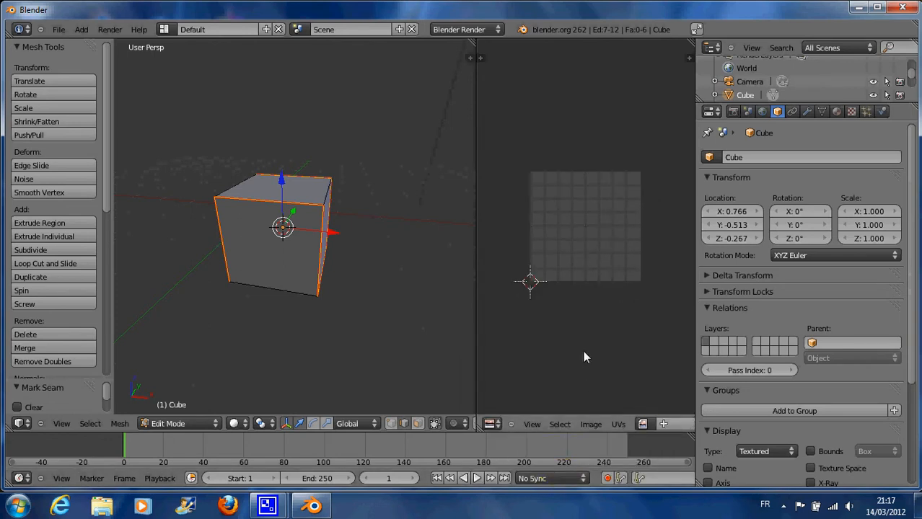
pyautogui.click(643, 424)
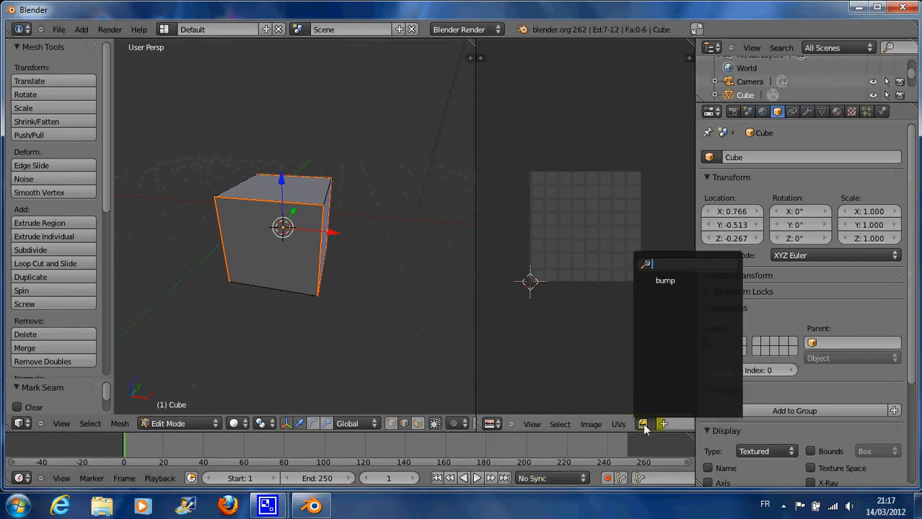
pyautogui.click(666, 283)
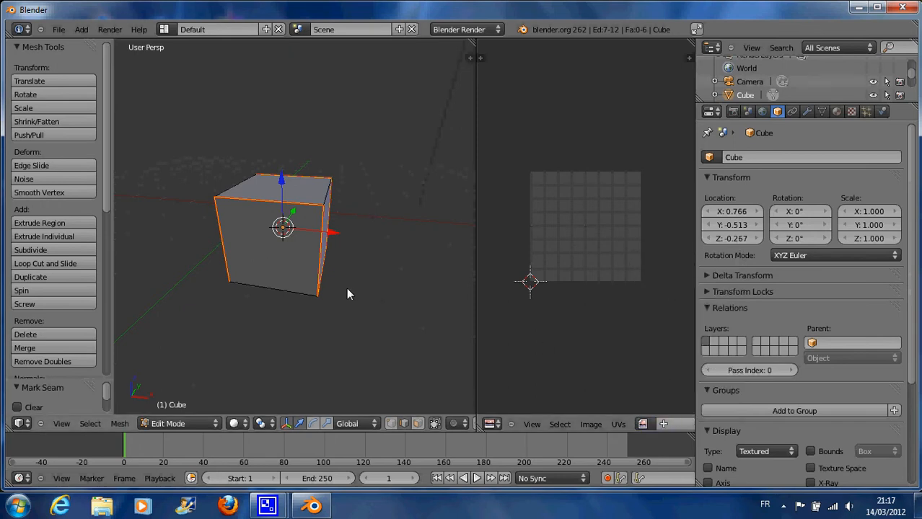
# Select the entire cube mesh and unwrap it along the marked seams
pyautogui.press('a')
pyautogui.press('a')
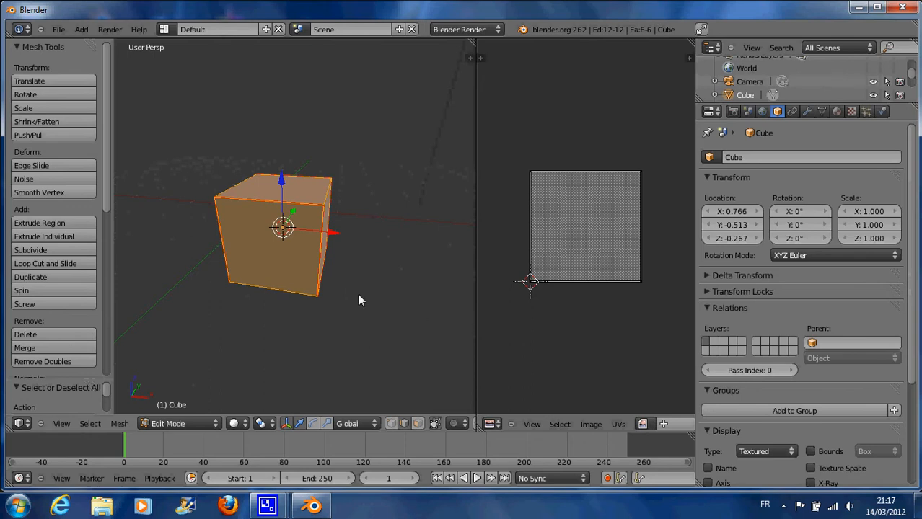
pyautogui.press('u')
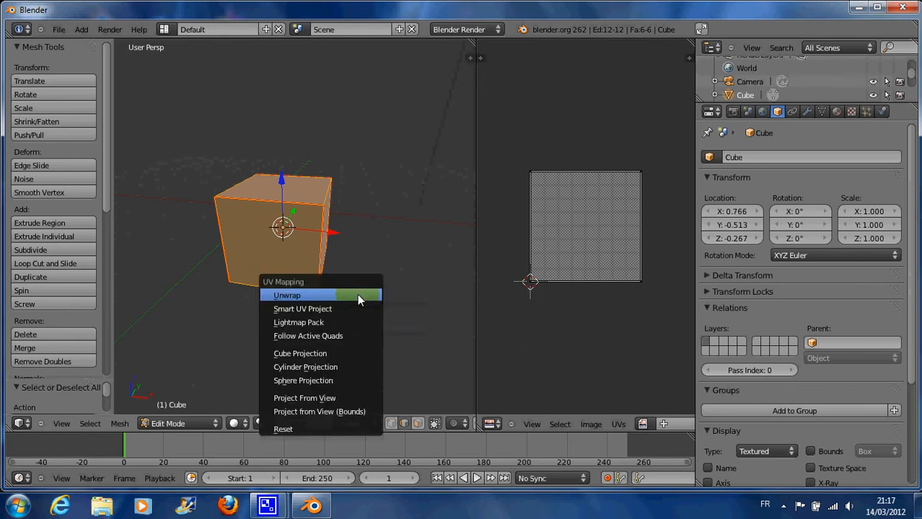
pyautogui.click(357, 294)
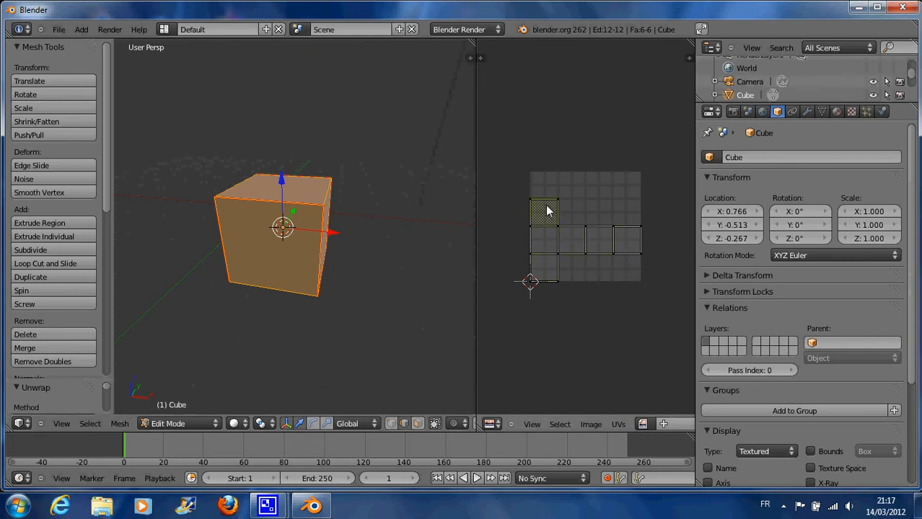
# Assign the bump image to the cube's unwrapped UV layout
pyautogui.rightClick(582, 253)
pyautogui.click(642, 424)
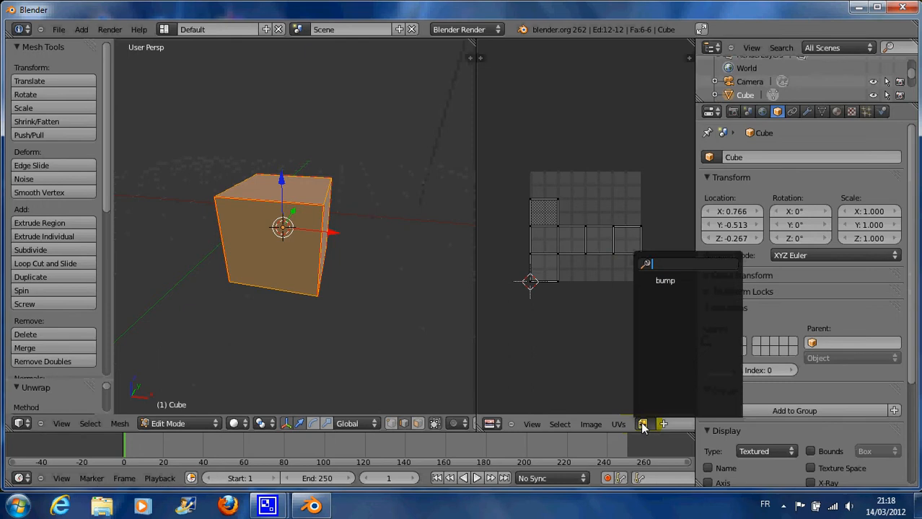
pyautogui.click(661, 286)
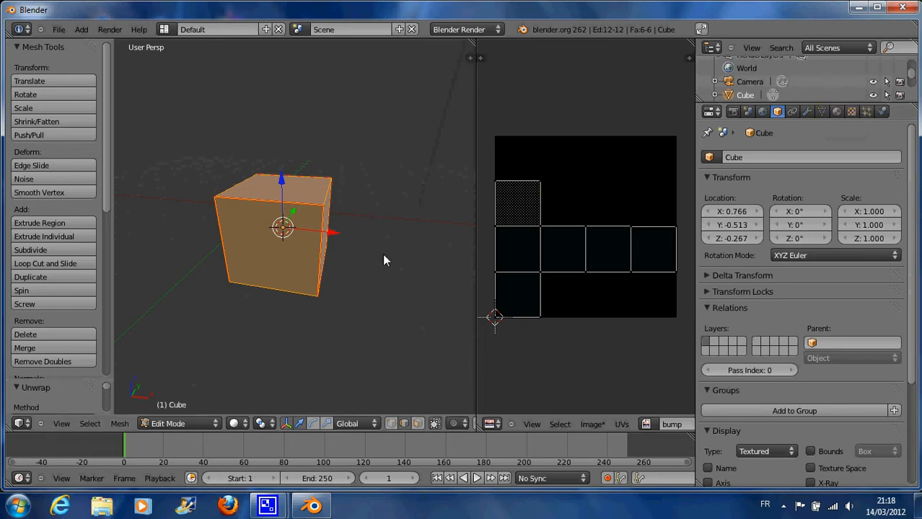
# Add a new material to the cube and give it a new texture of type Image or Movie
pyautogui.click(837, 112)
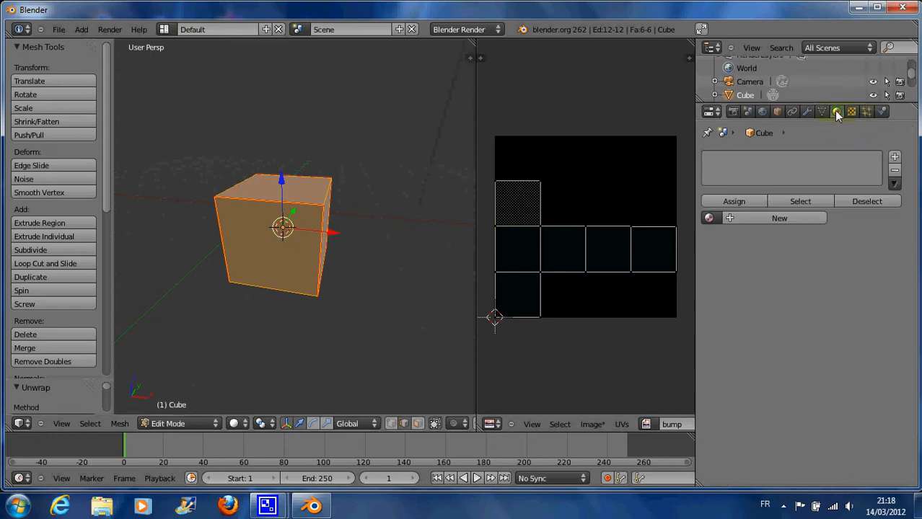
pyautogui.click(749, 217)
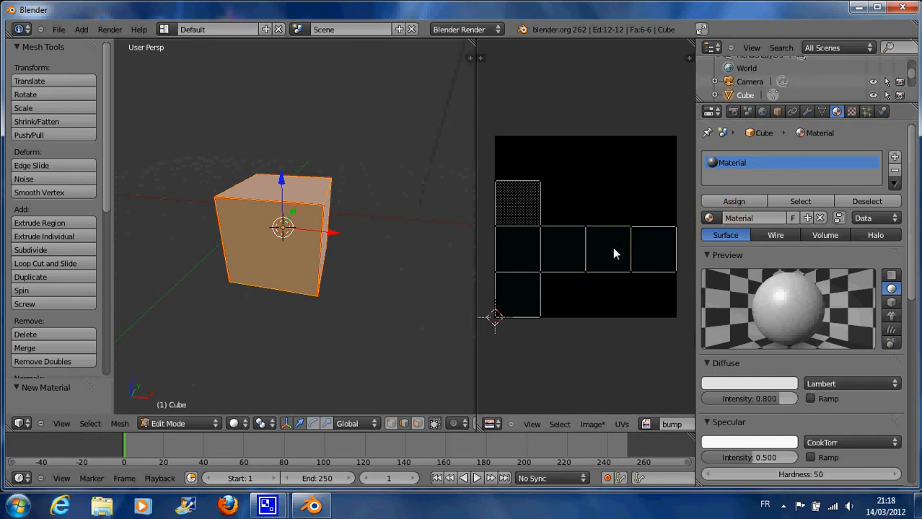
pyautogui.click(851, 111)
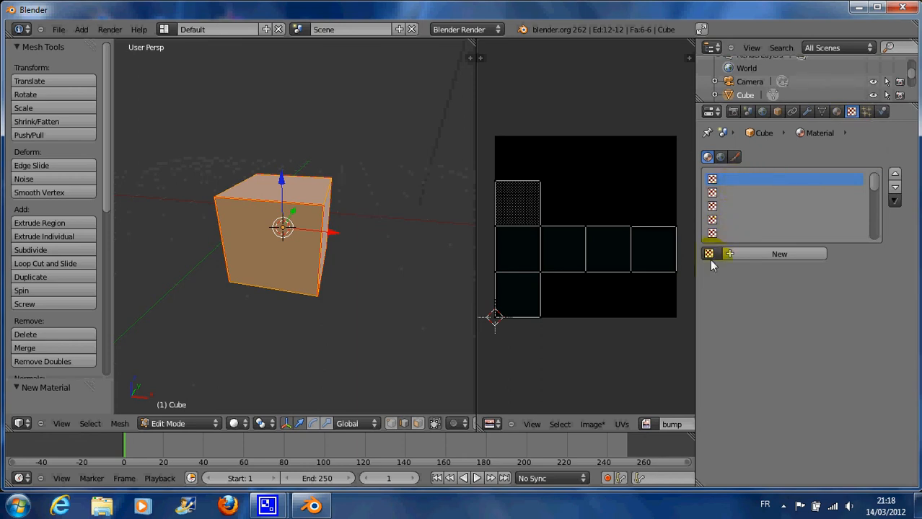
pyautogui.click(735, 252)
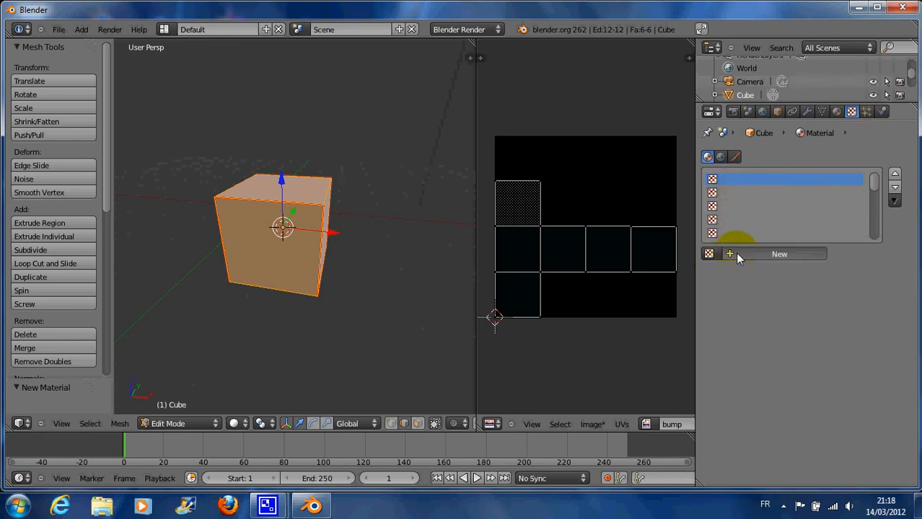
pyautogui.click(766, 272)
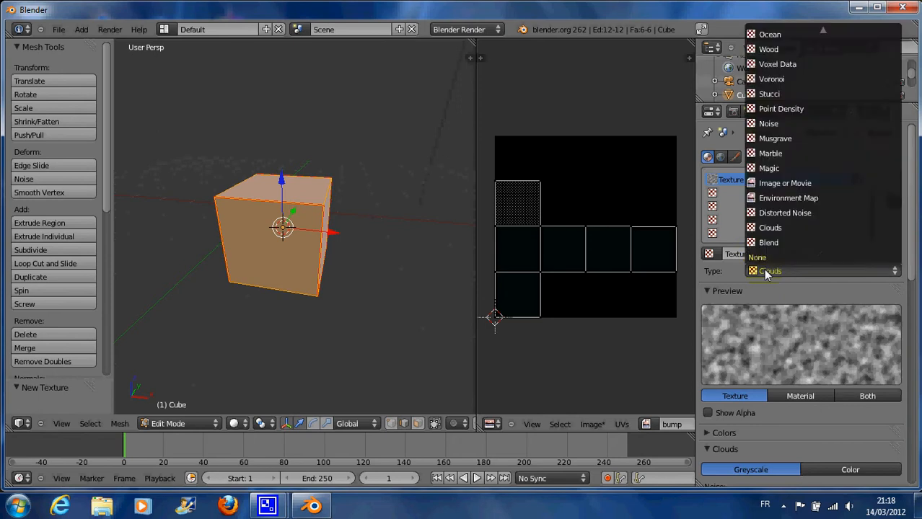
pyautogui.click(771, 182)
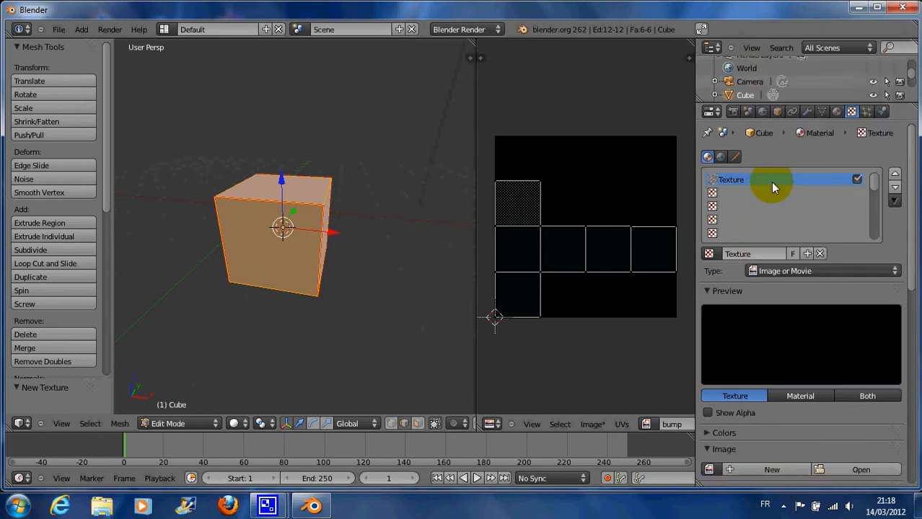
# Use the existing bump image as the source image of the new texture
pyautogui.scroll(-2, 771, 323)
pyautogui.scroll(-4, 770, 323)
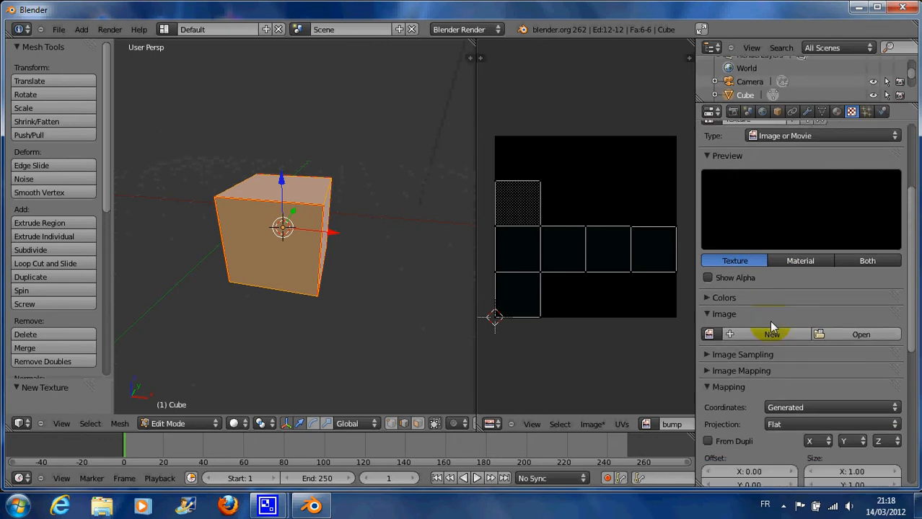
pyautogui.click(710, 308)
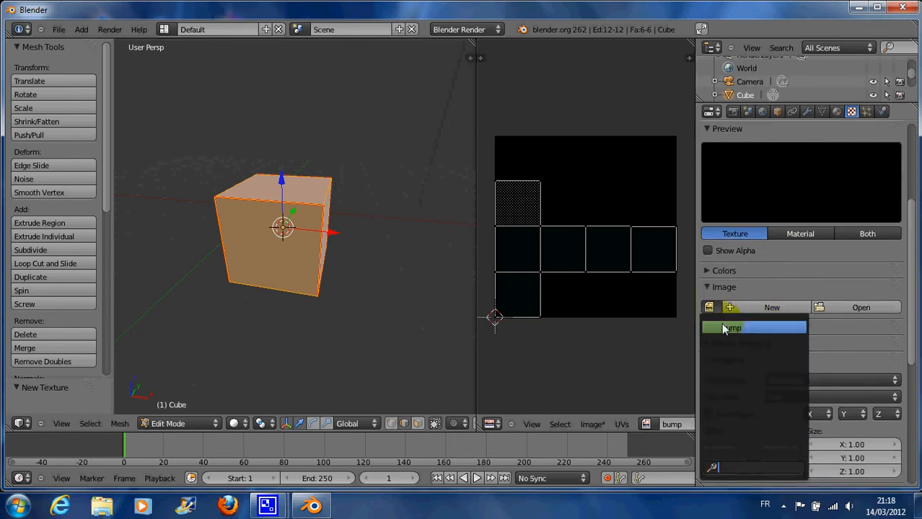
pyautogui.click(723, 325)
# Set the texture's mapping coordinates to UV and assign UVMap as its map
pyautogui.scroll(-5, 757, 325)
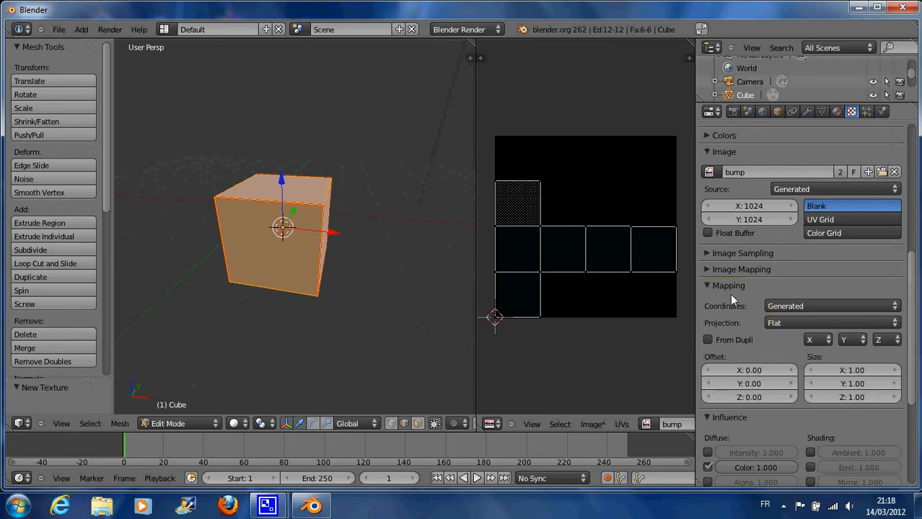
pyautogui.click(784, 306)
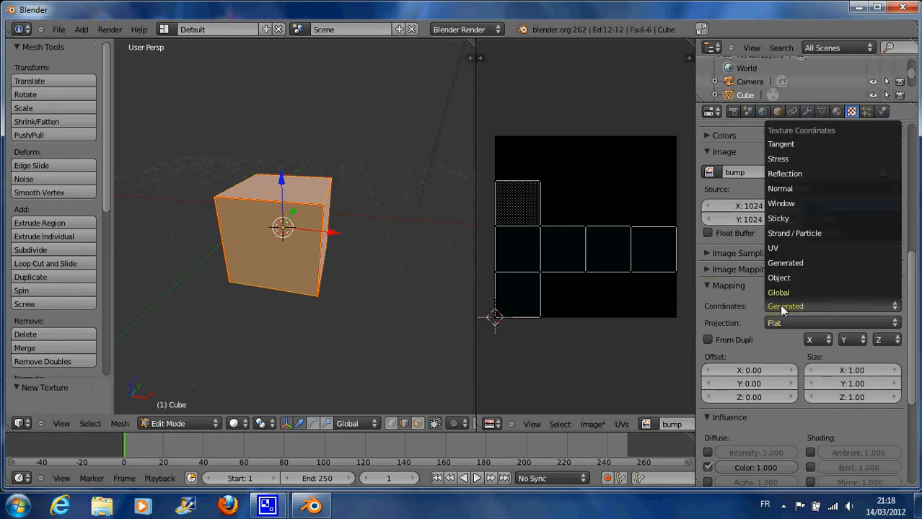
pyautogui.click(782, 248)
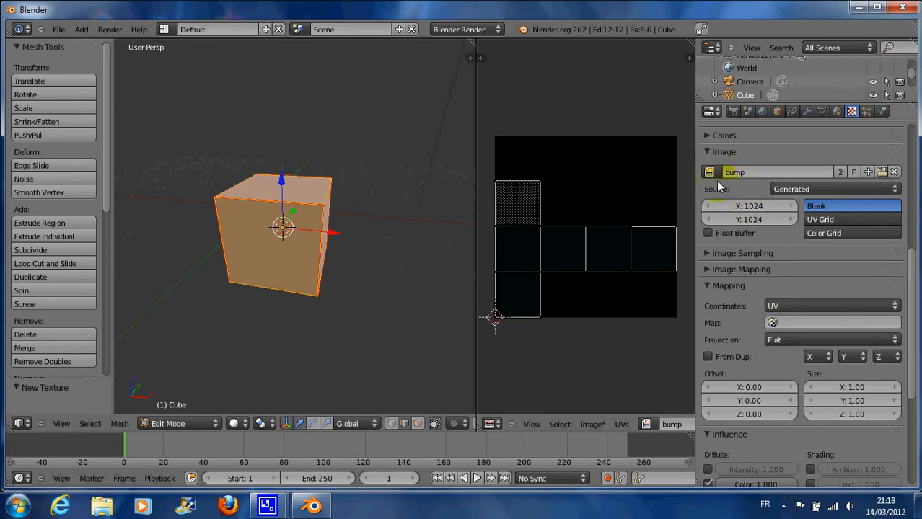
pyautogui.click(772, 323)
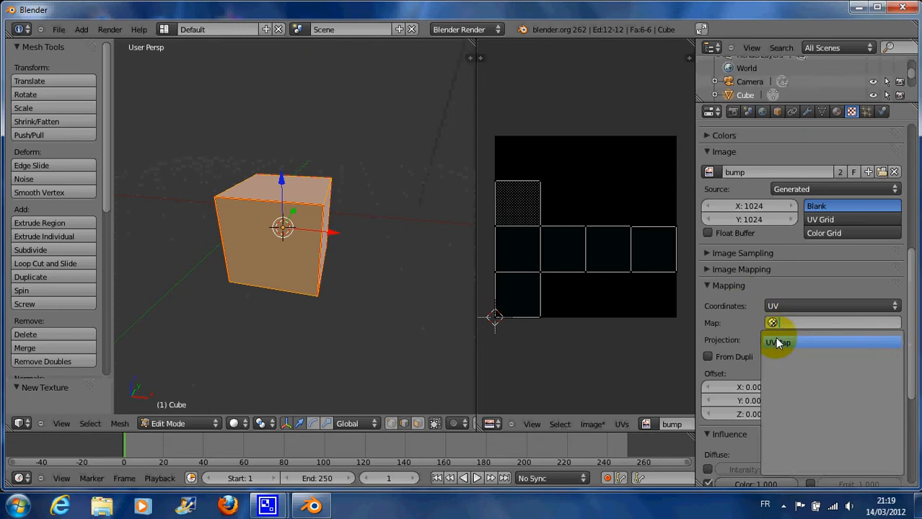
pyautogui.click(777, 343)
# Disable the texture's diffuse Color influence and enable its Normal influence
pyautogui.scroll(-2, 746, 305)
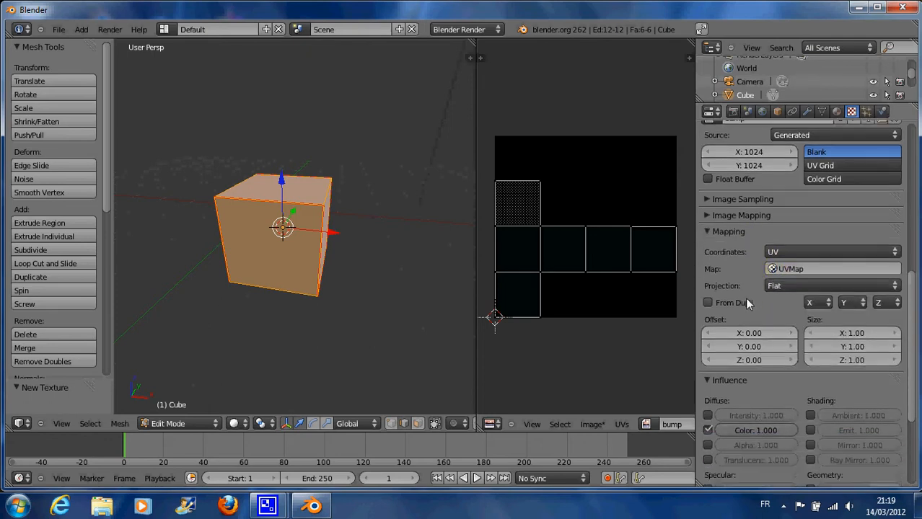
pyautogui.scroll(-5, 746, 303)
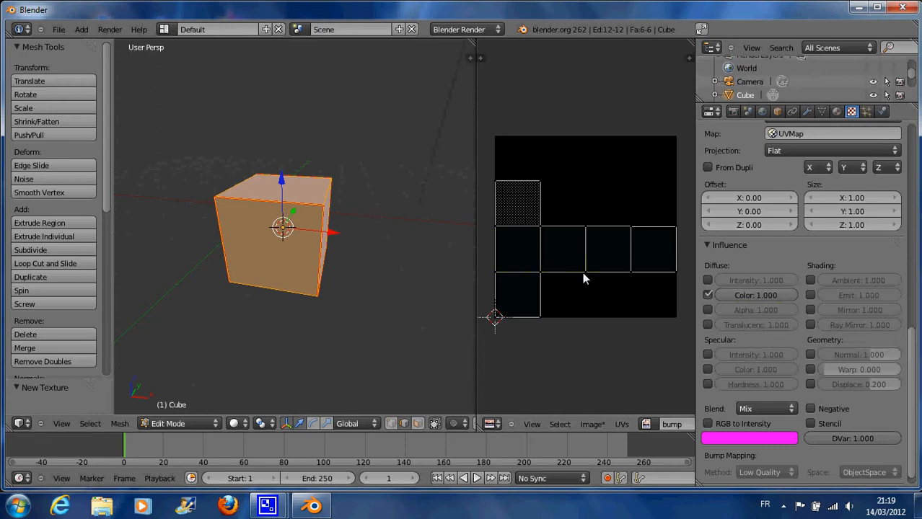
pyautogui.click(707, 296)
pyautogui.click(708, 295)
pyautogui.click(811, 354)
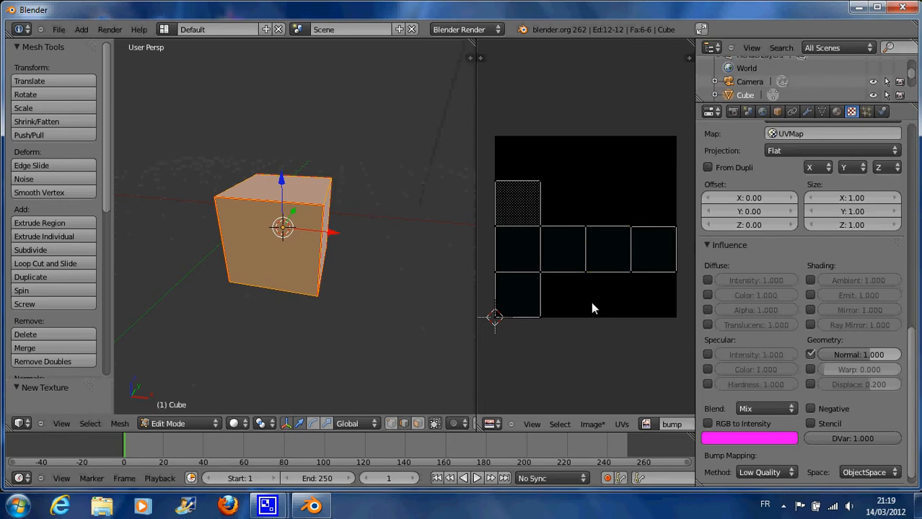
# Start a new image for the cube's UV layout and name it bump1
pyautogui.click(589, 424)
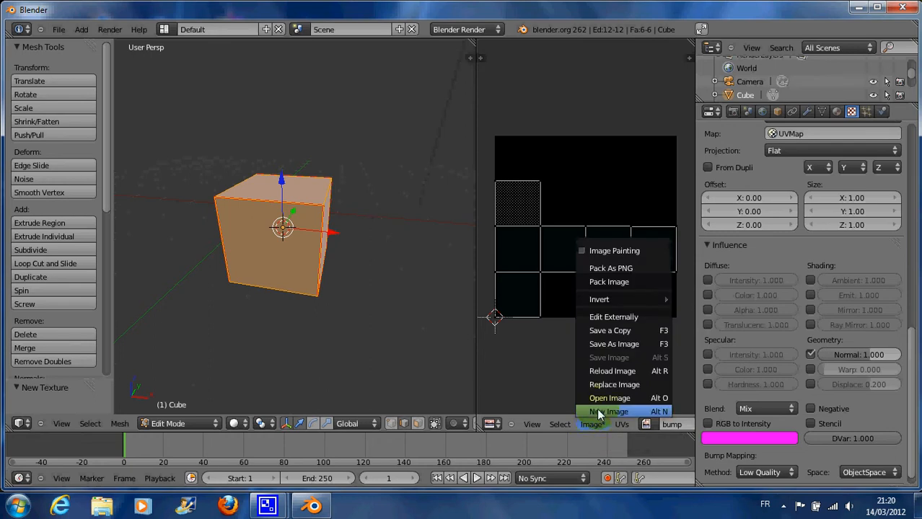
pyautogui.click(598, 413)
pyautogui.click(629, 353)
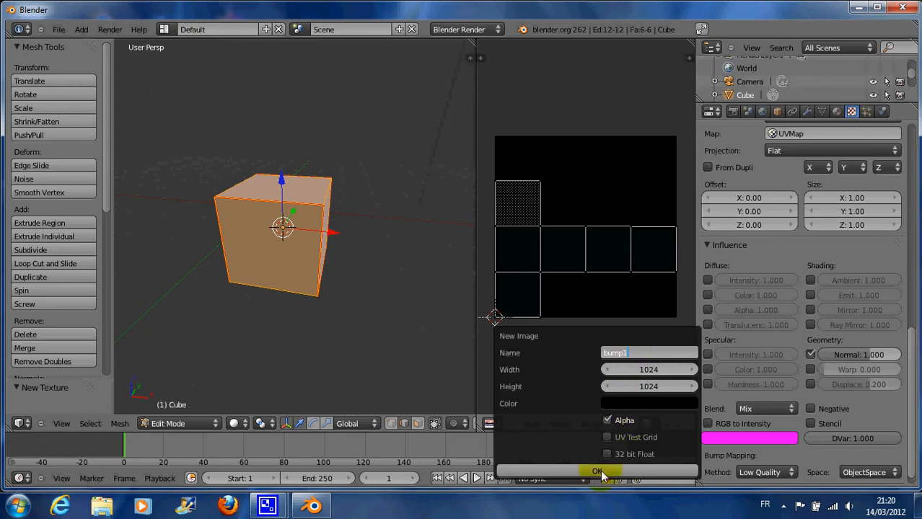
# Set the new image's fill color to R 0.5, G 0.5 and B 0.5, and create the image
pyautogui.click(639, 404)
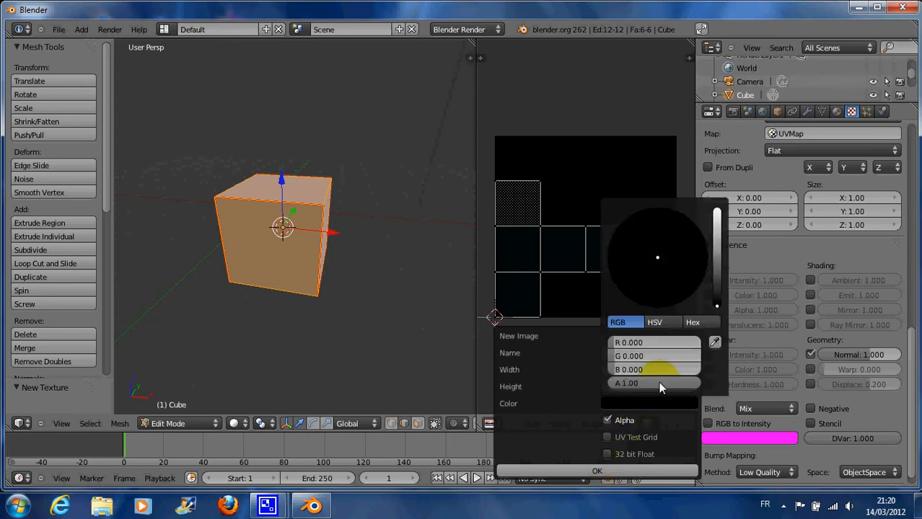
pyautogui.click(633, 343)
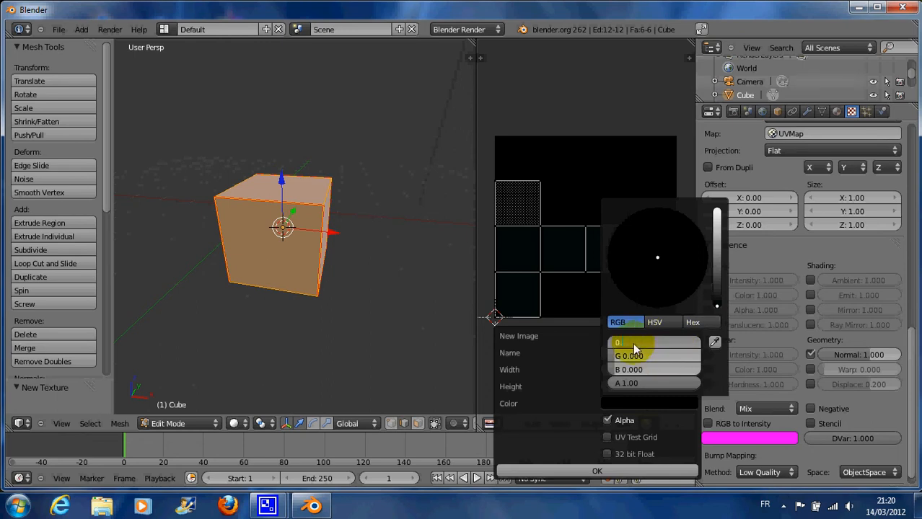
pyautogui.press('Return')
pyautogui.click(642, 355)
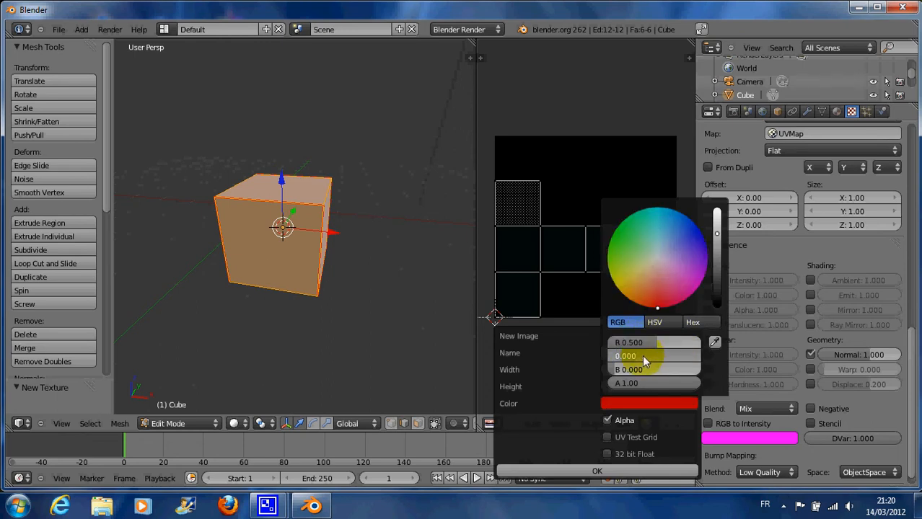
pyautogui.write('0.5')
pyautogui.press('Return')
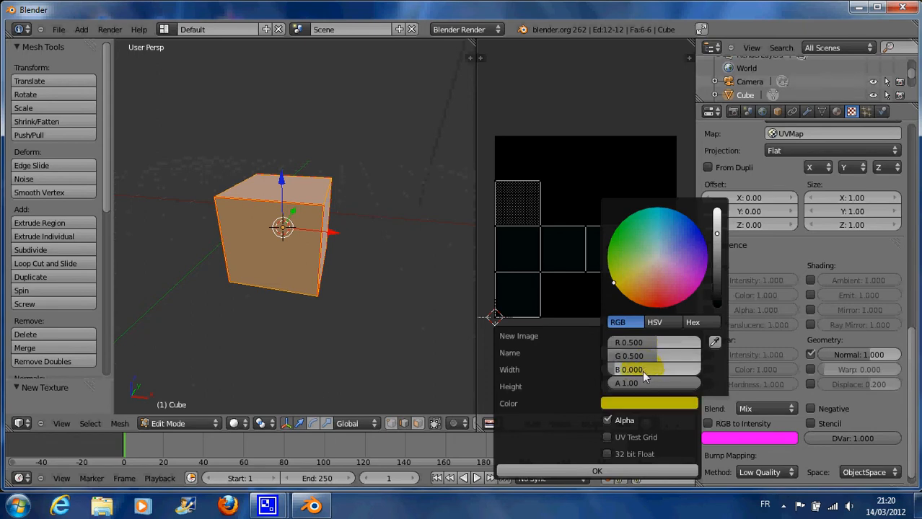
pyautogui.click(642, 370)
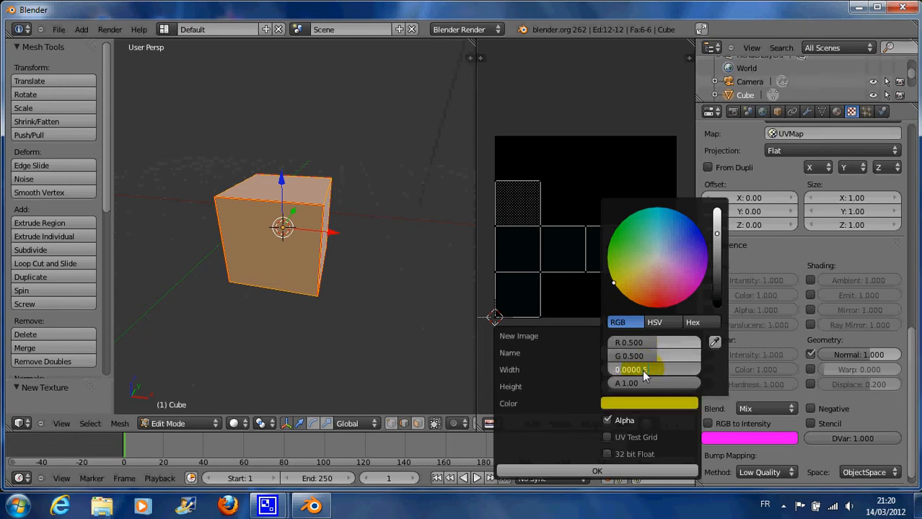
pyautogui.press('Return')
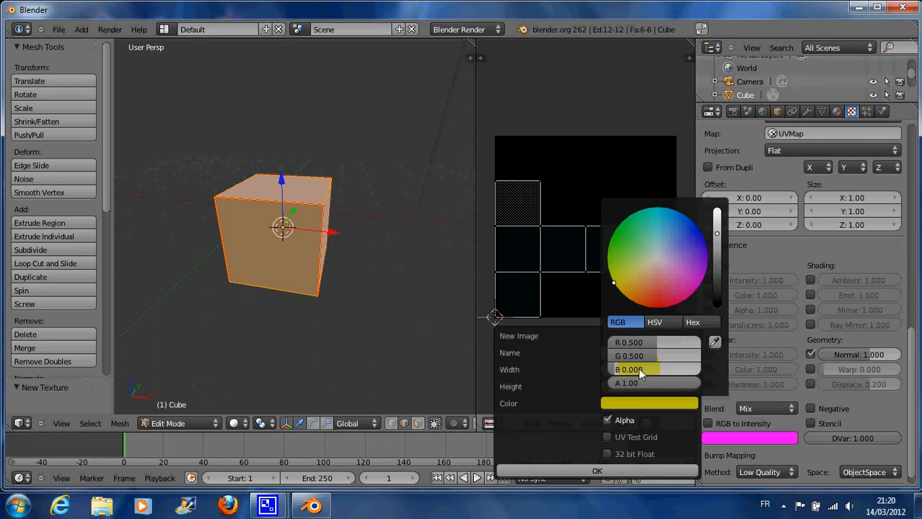
pyautogui.click(638, 368)
pyautogui.write('0.5')
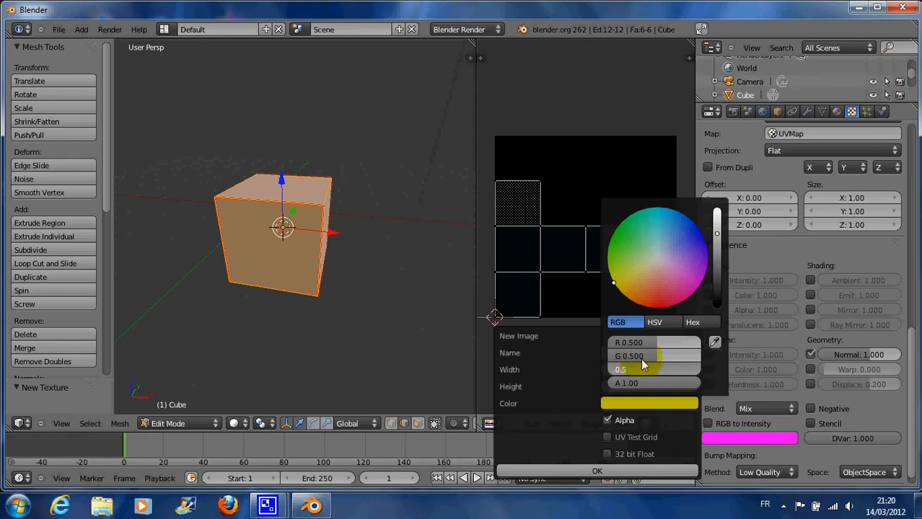
pyautogui.press('Return')
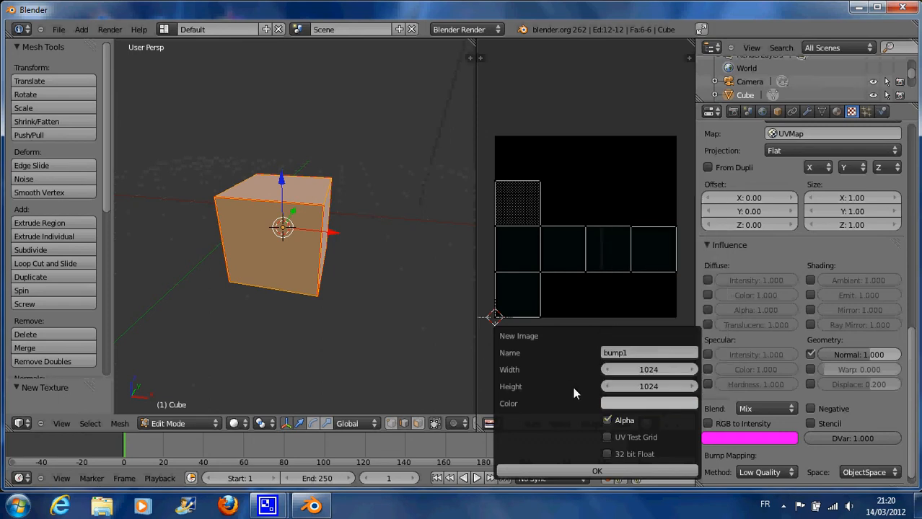
pyautogui.click(602, 470)
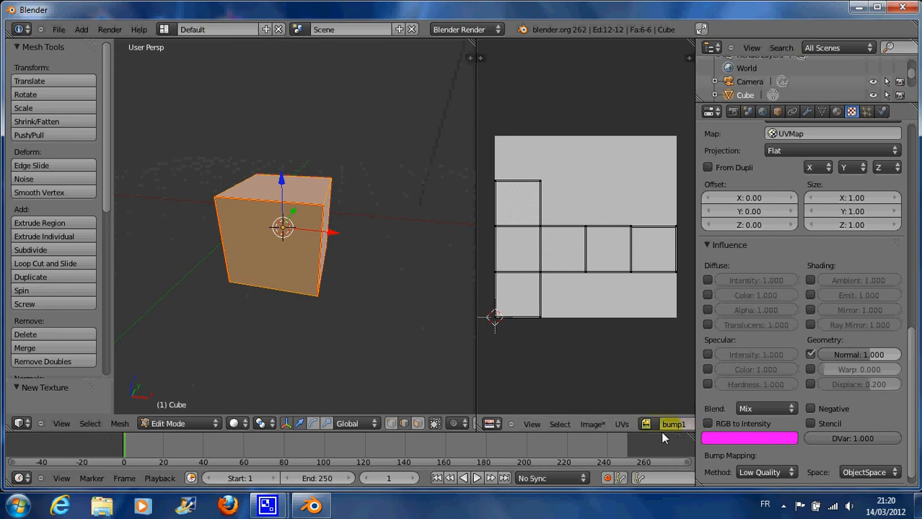
# Replace the texture's source image with bump1
pyautogui.scroll(6, 753, 318)
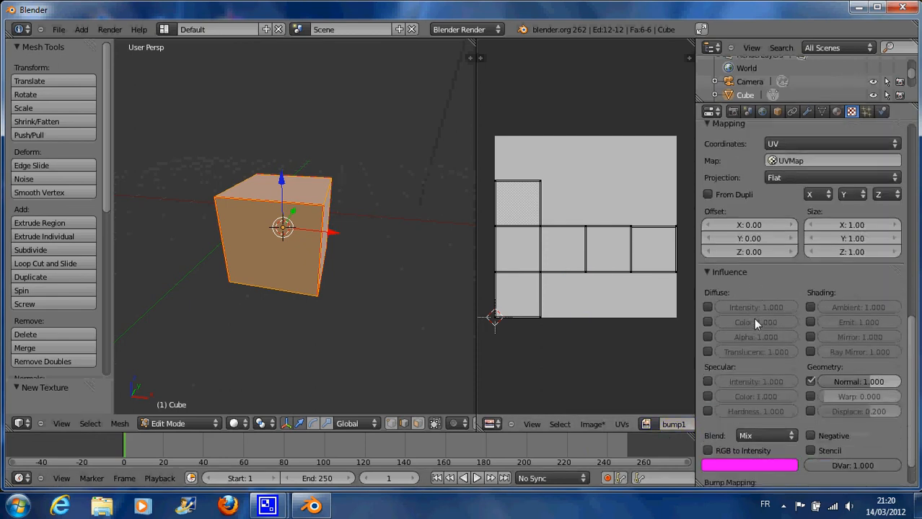
pyautogui.scroll(10, 754, 319)
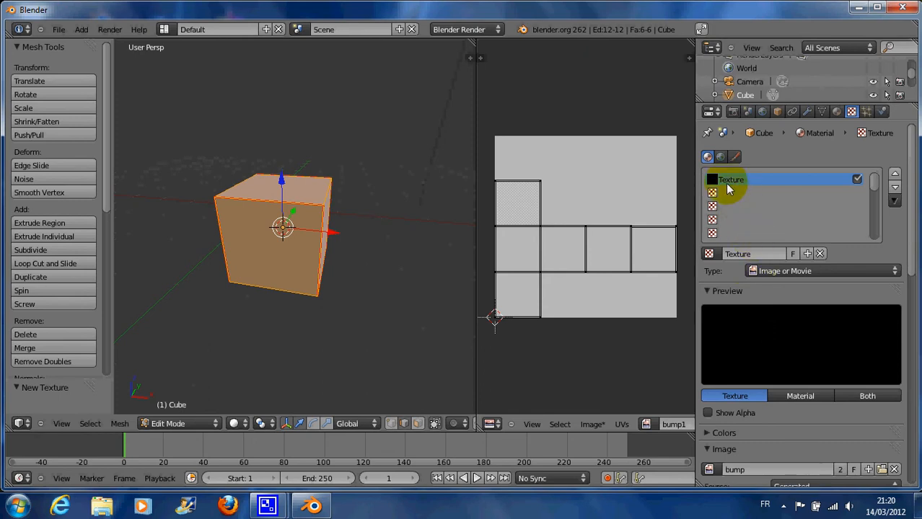
pyautogui.scroll(-5, 723, 302)
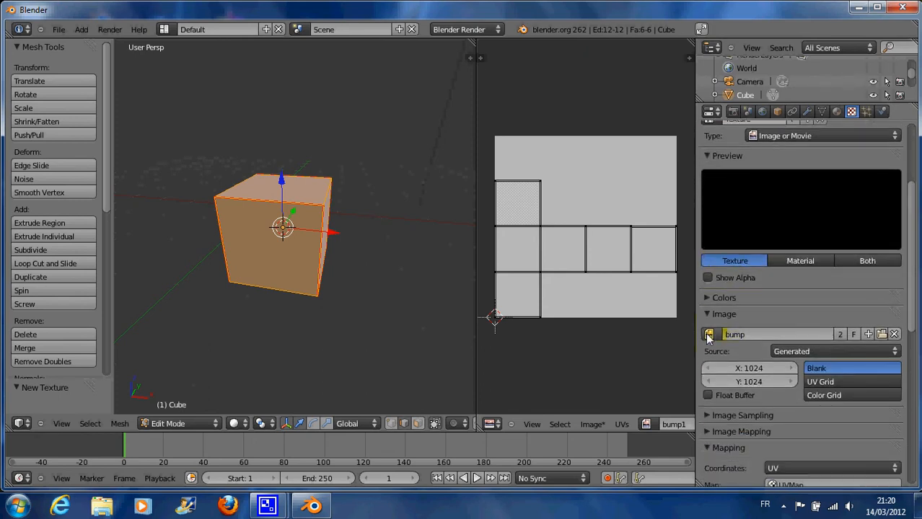
pyautogui.click(709, 335)
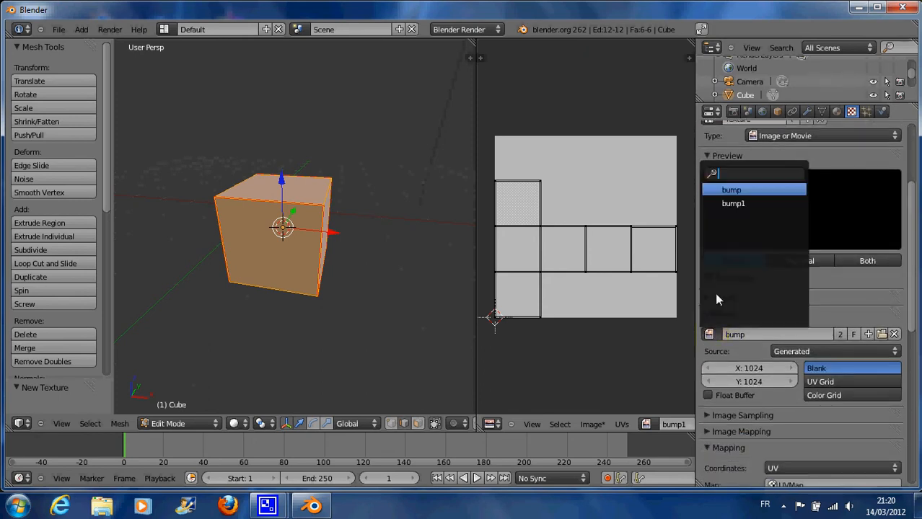
pyautogui.click(724, 205)
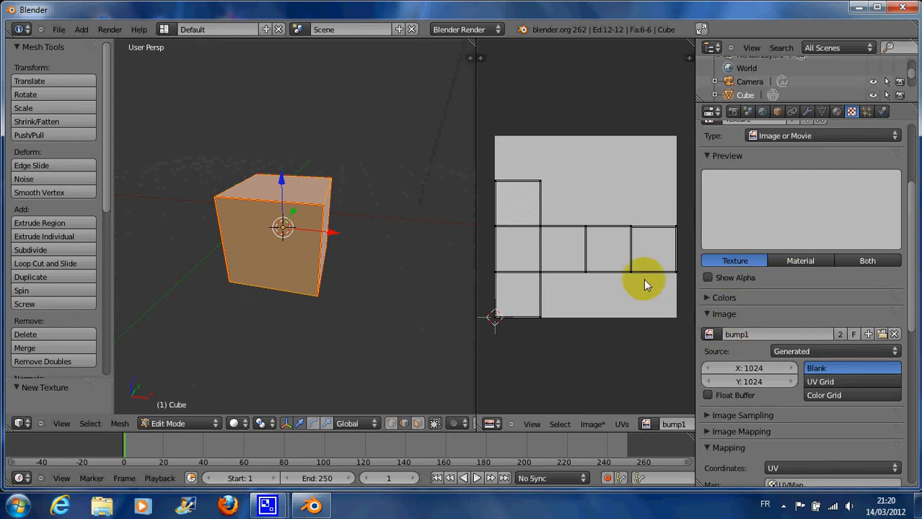
# Switch the cube to Object Mode and set the viewport shading to Texture
pyautogui.scroll(-5, 739, 354)
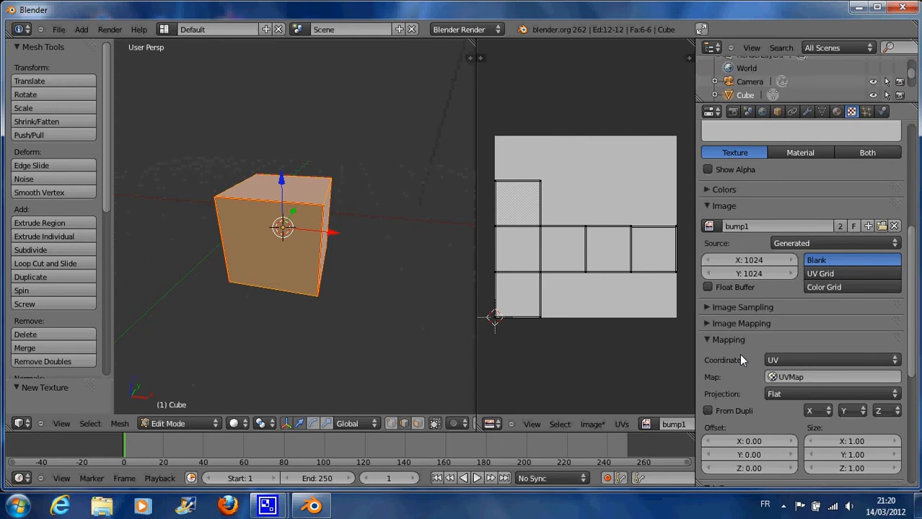
pyautogui.scroll(-5, 753, 347)
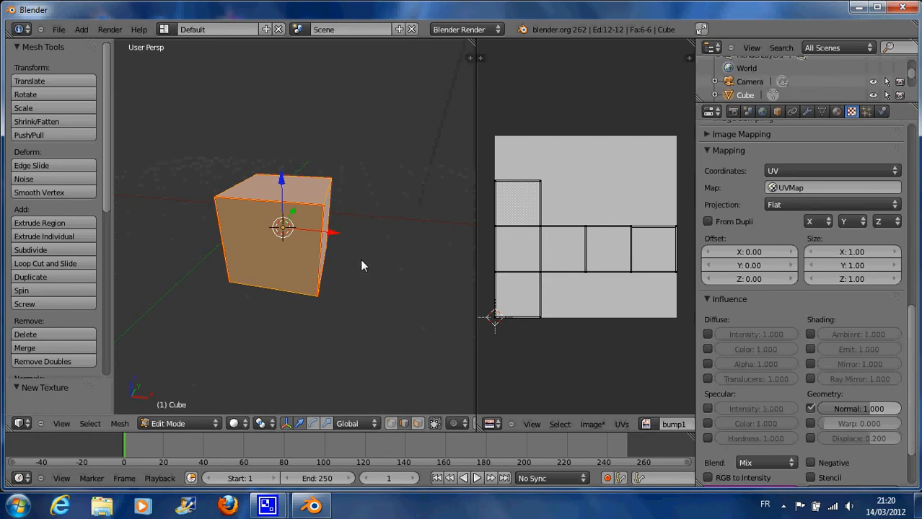
pyautogui.click(234, 424)
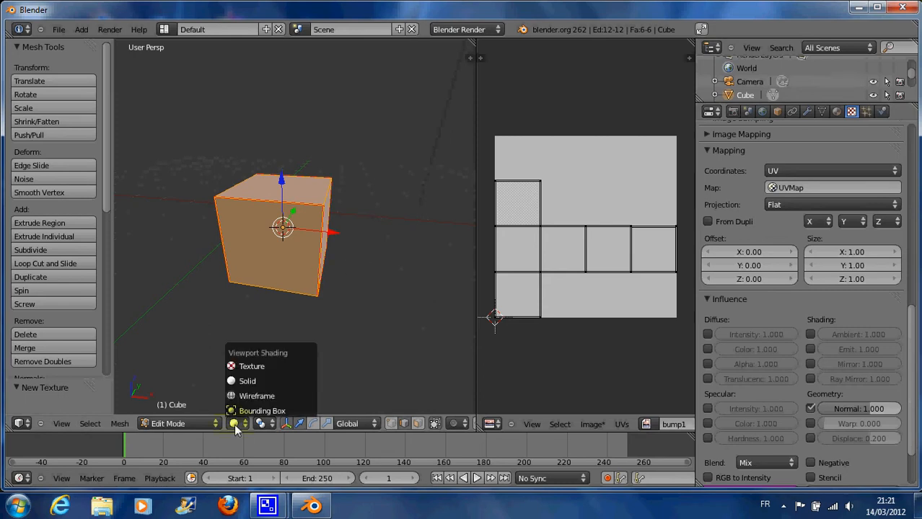
pyautogui.click(202, 423)
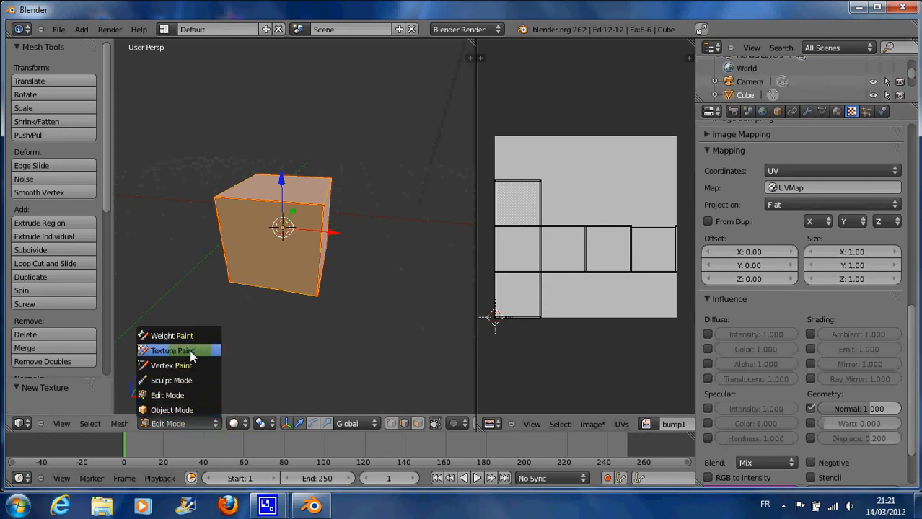
pyautogui.click(179, 410)
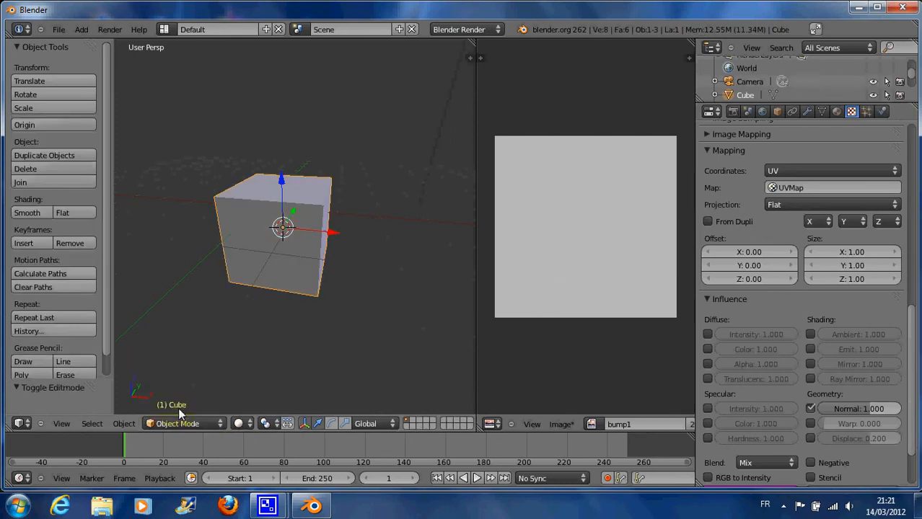
pyautogui.click(240, 423)
pyautogui.click(254, 366)
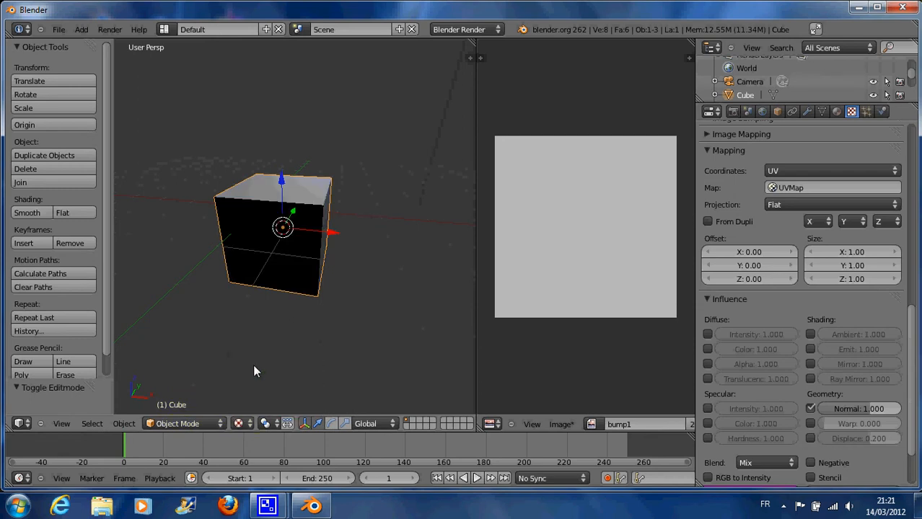
# Put the cube into Texture Paint mode and choose the brush named Brush for painting
pyautogui.moveTo(349, 290); pyautogui.dragTo(299, 304, button='middle')
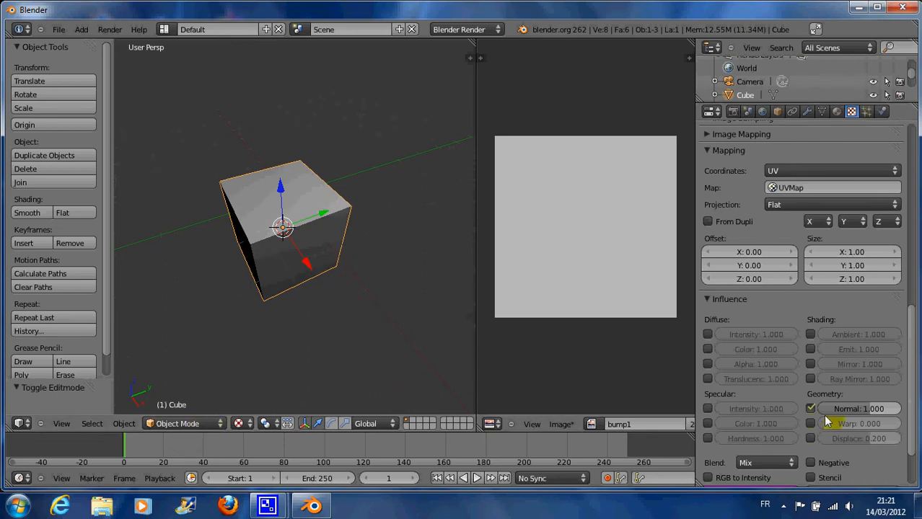
pyautogui.click(182, 423)
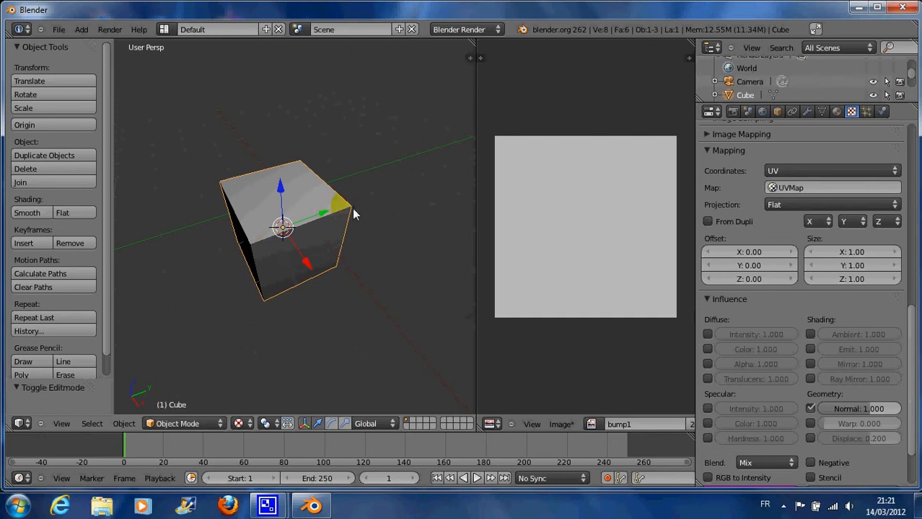
pyautogui.scroll(1, 319, 276)
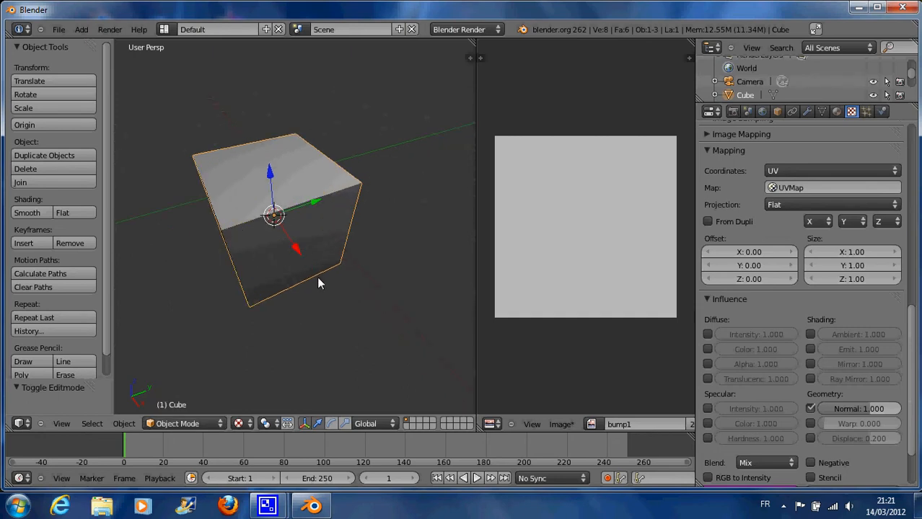
pyautogui.moveTo(316, 277); pyautogui.dragTo(309, 261, button='middle')
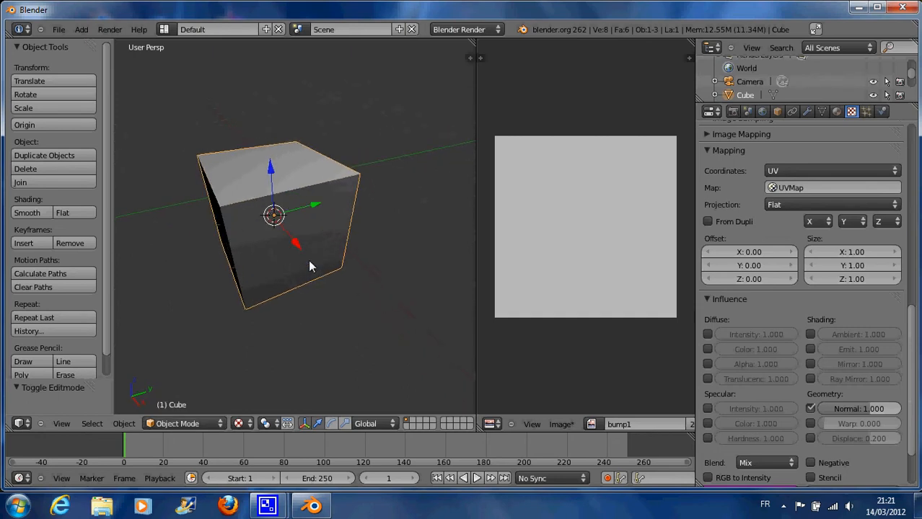
pyautogui.click(186, 424)
pyautogui.click(179, 350)
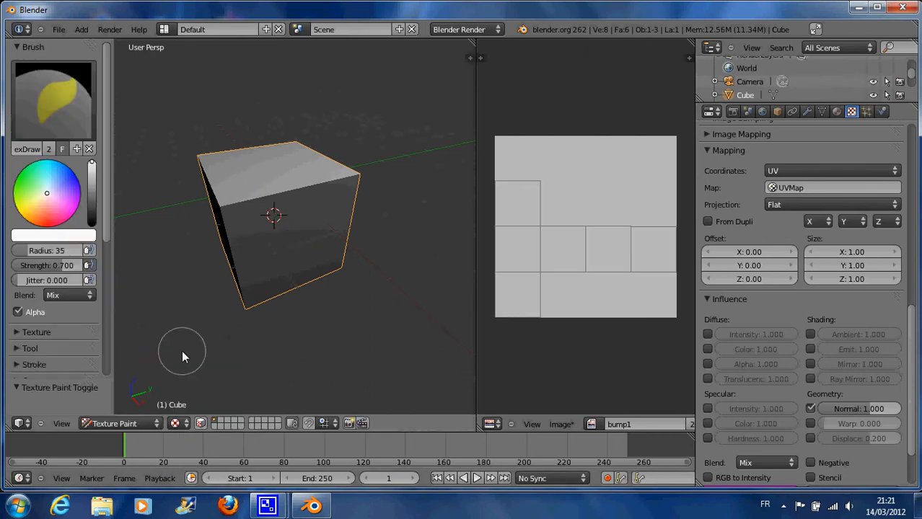
pyautogui.click(50, 120)
pyautogui.click(44, 183)
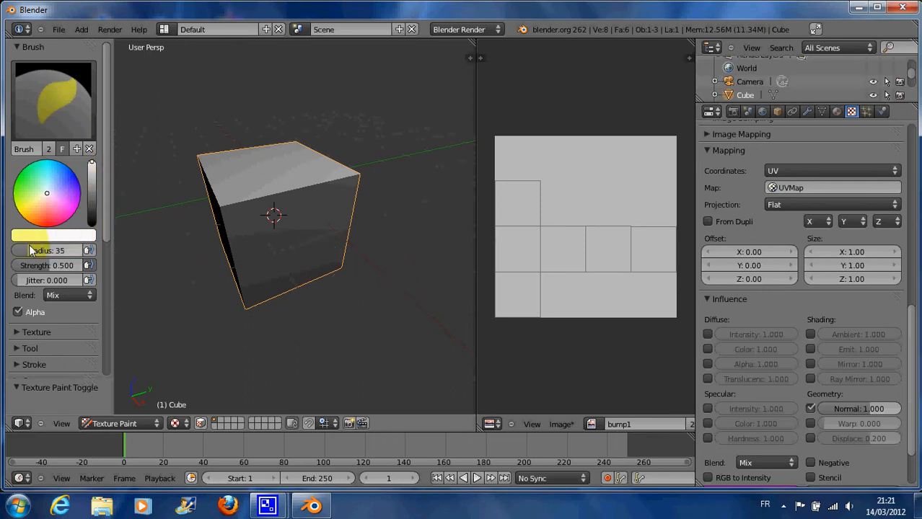
# Set the brush radius to 14 and paint a white letter S on the cube's front face
pyautogui.moveTo(30, 250); pyautogui.dragTo(15, 251)
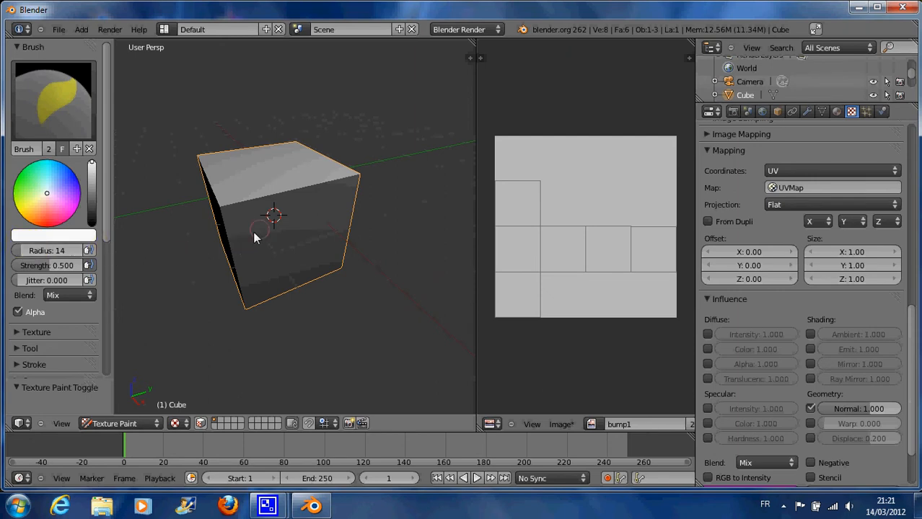
pyautogui.scroll(4, 287, 241)
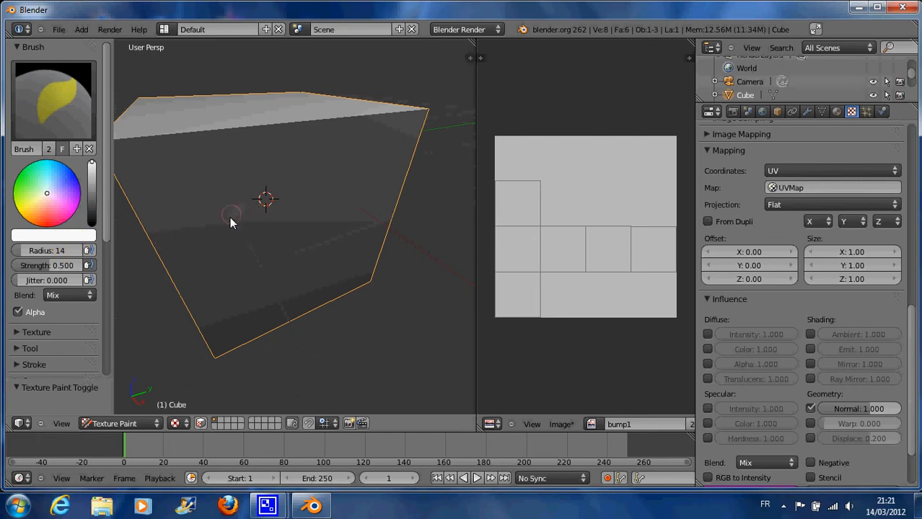
pyautogui.moveTo(253, 246); pyautogui.dragTo(256, 243)
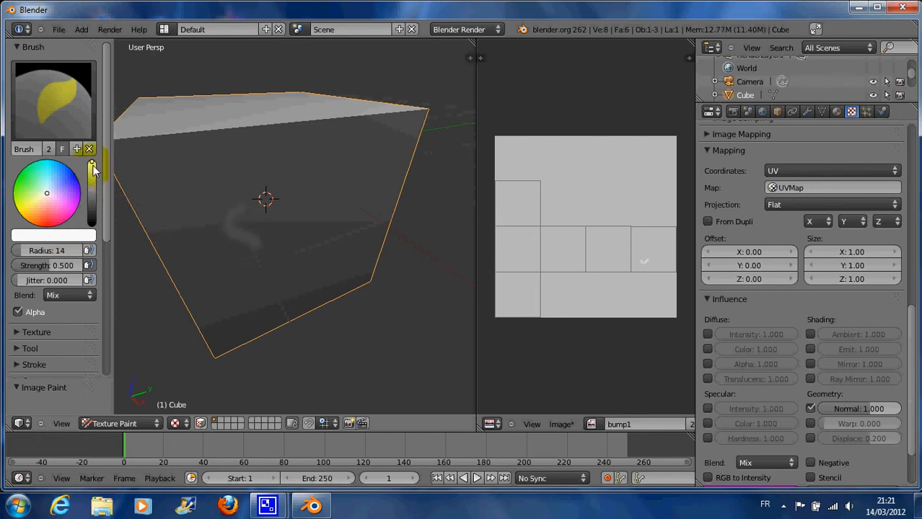
pyautogui.moveTo(93, 166); pyautogui.dragTo(92, 160)
pyautogui.click(665, 279)
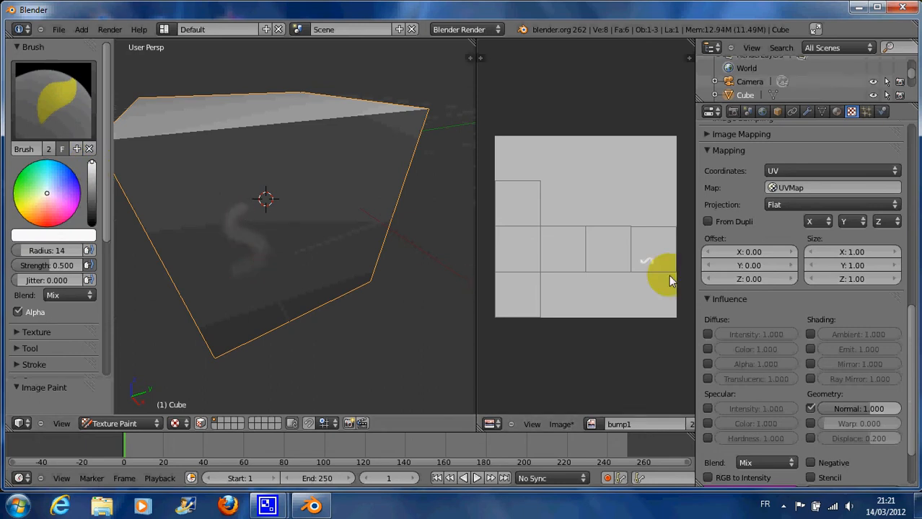
pyautogui.scroll(2, 658, 270)
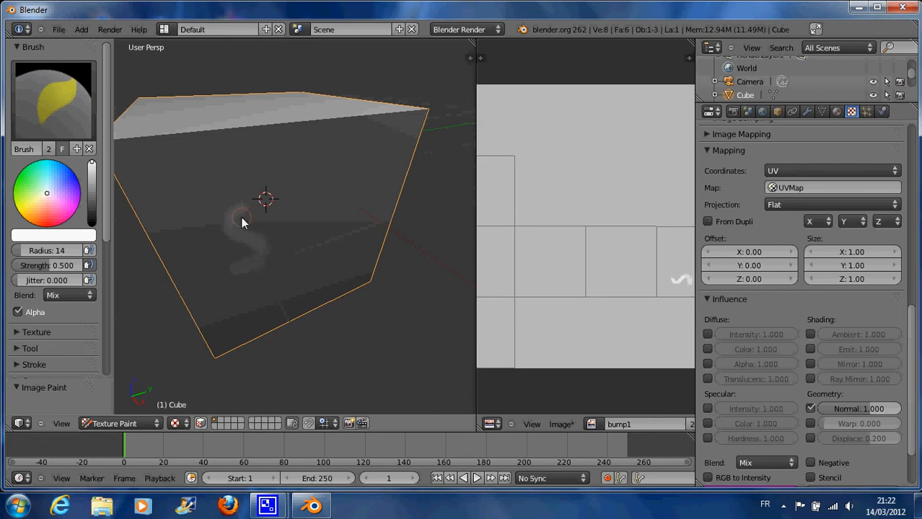
# Render the scene to examine the painted S as a bump, and return to the 3D view
pyautogui.scroll(-2, 242, 224)
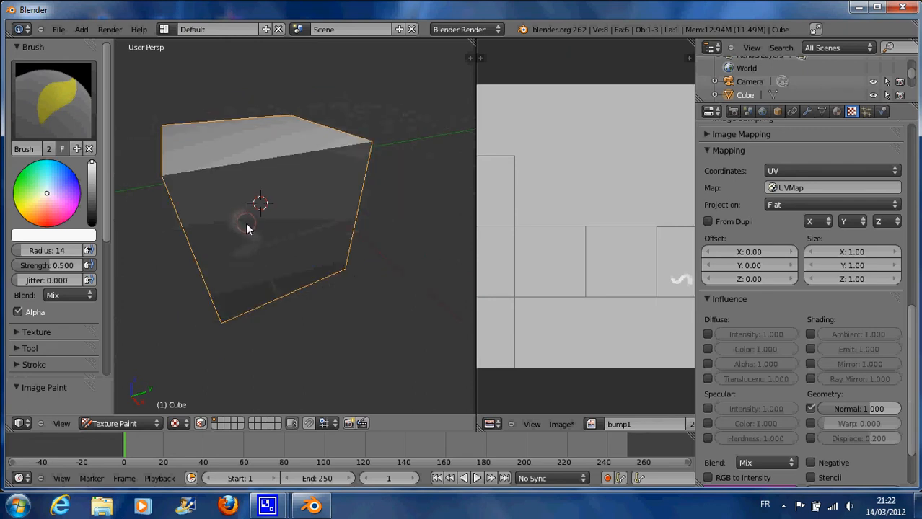
pyautogui.press('F12')
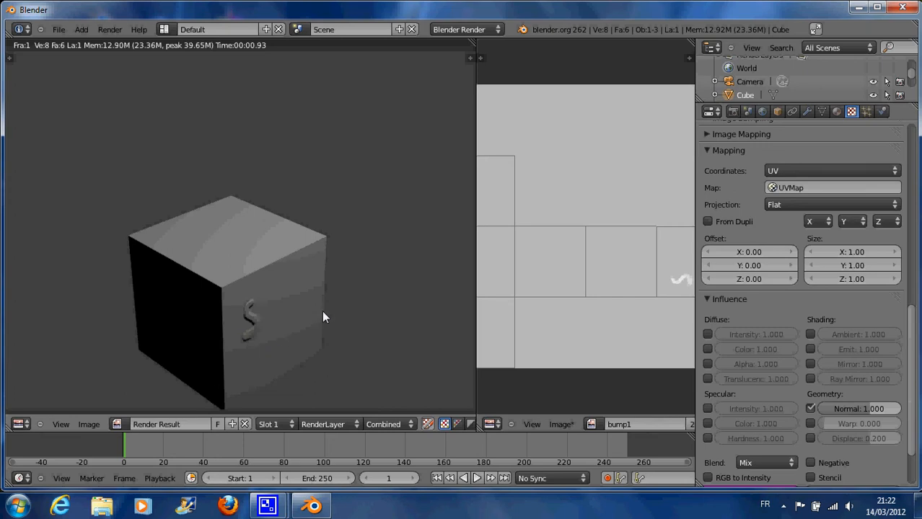
pyautogui.press('Escape')
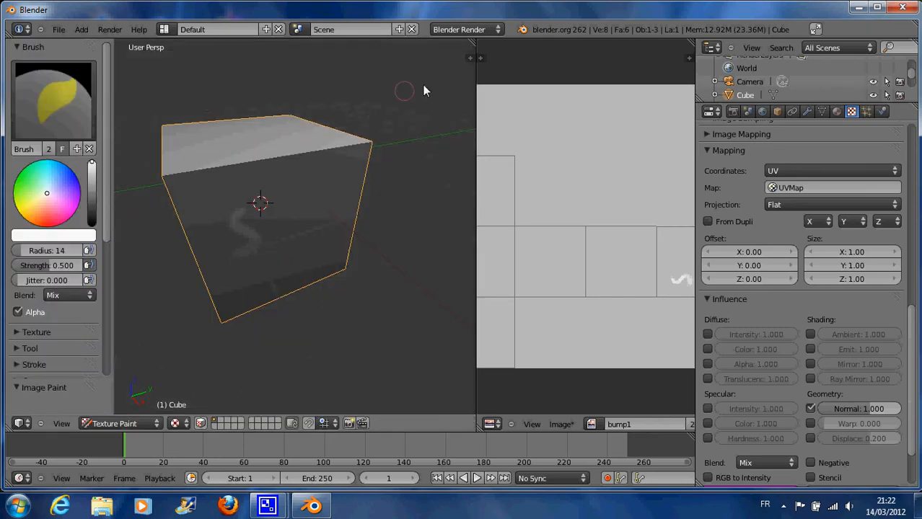
# Show the 3D view's properties and collapse the 3D Cursor and Item sections
pyautogui.click(471, 58)
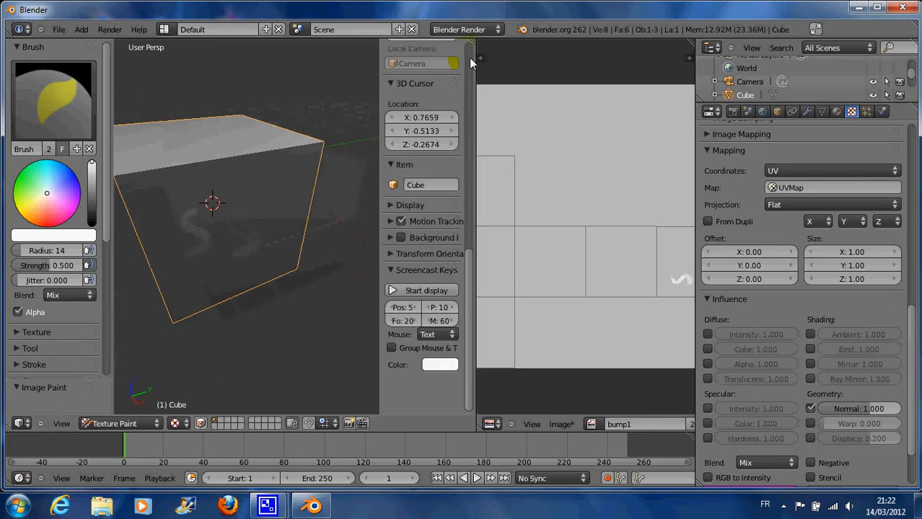
pyautogui.scroll(8, 440, 87)
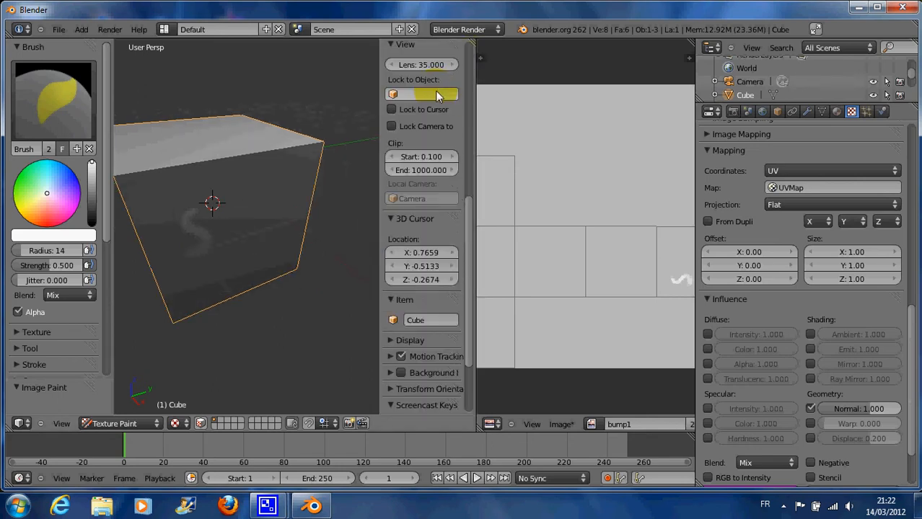
pyautogui.press('n')
pyautogui.press('n')
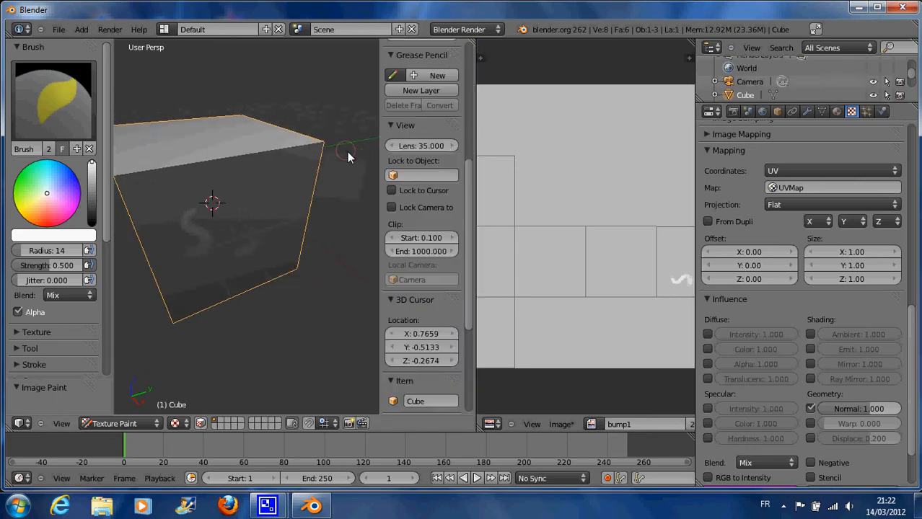
pyautogui.scroll(-3, 406, 251)
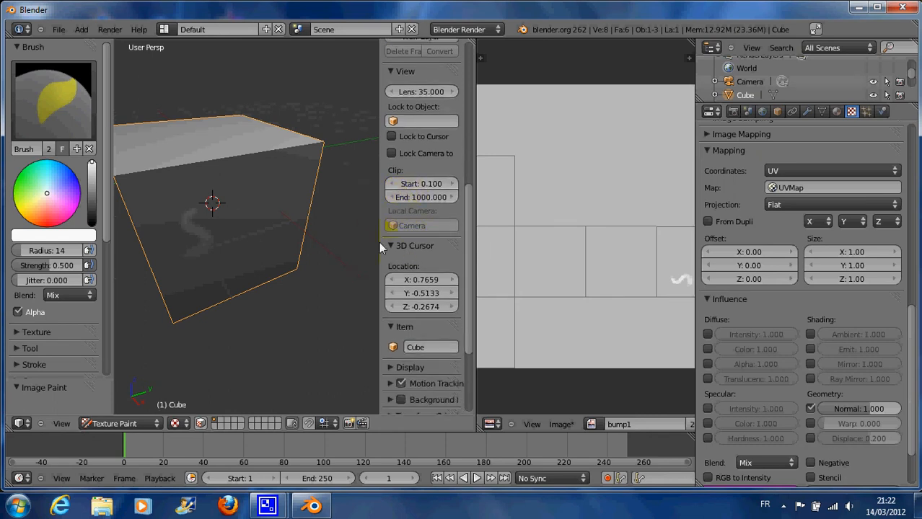
pyautogui.click(391, 245)
pyautogui.click(391, 262)
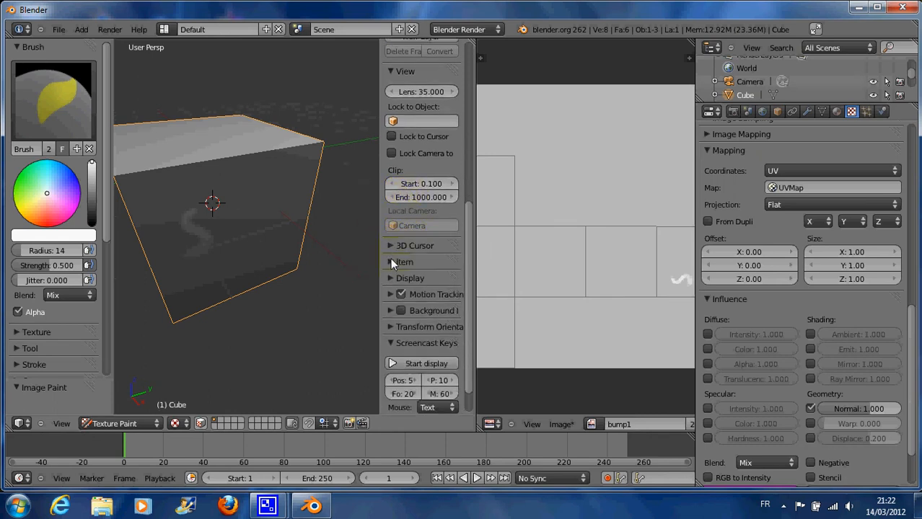
# Set the 3D view's display shading to GLSL and hide the view properties again
pyautogui.click(391, 278)
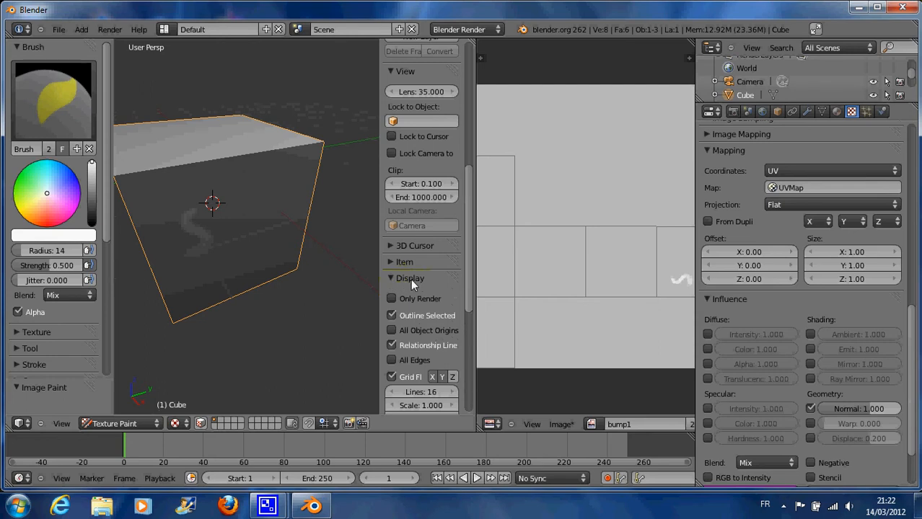
pyautogui.scroll(-3, 413, 285)
pyautogui.scroll(-3, 413, 285)
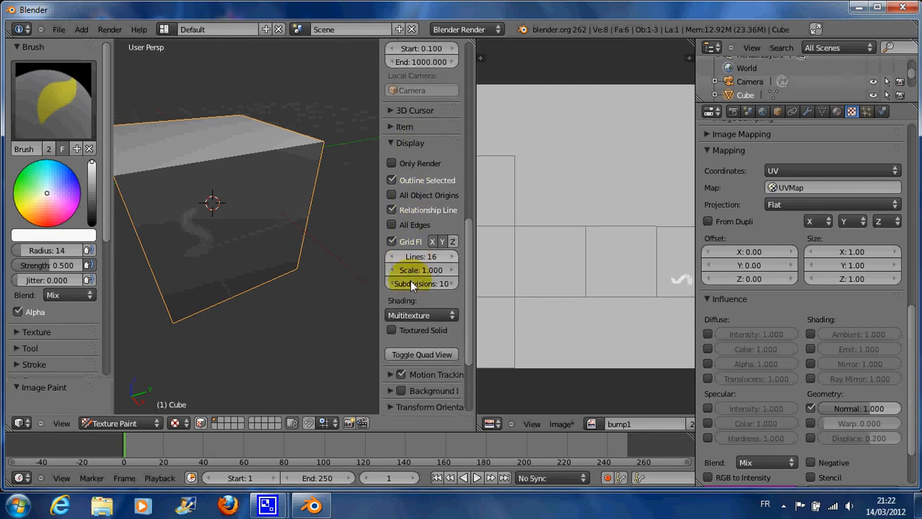
pyautogui.click(404, 289)
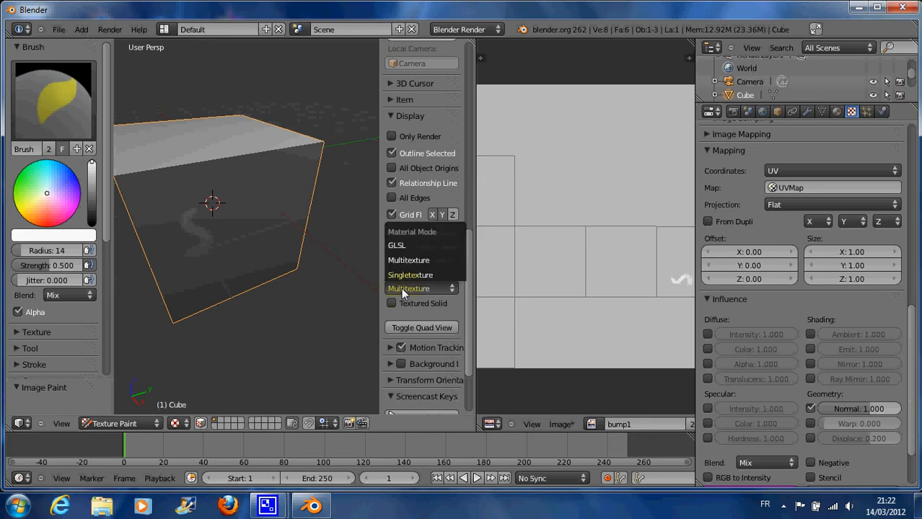
pyautogui.click(407, 245)
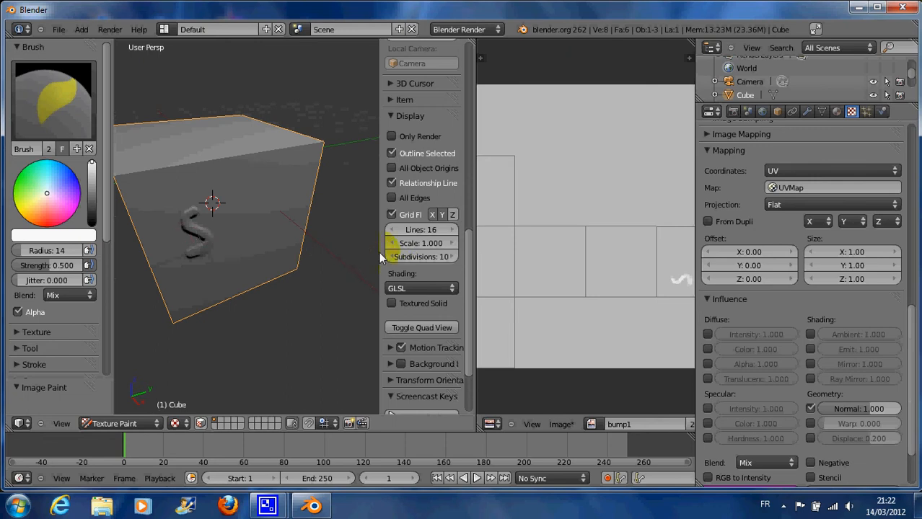
pyautogui.press('n')
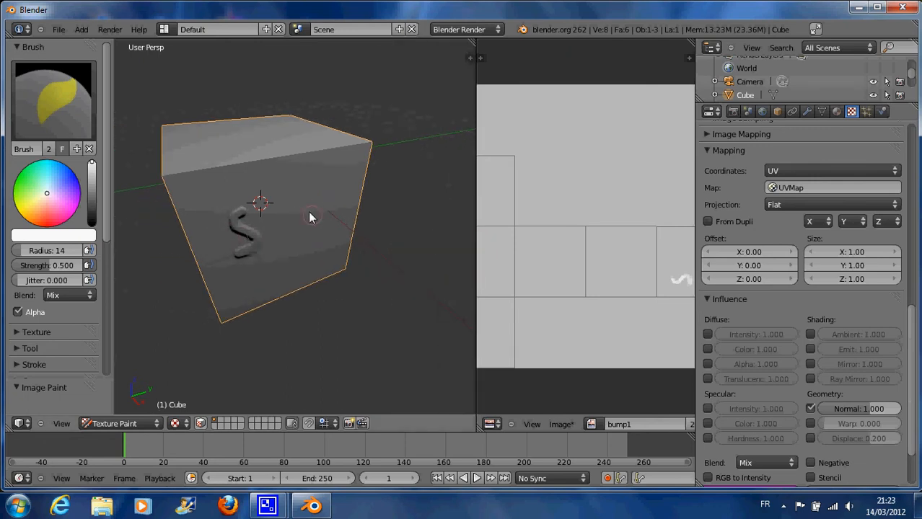
# Paint a white letter O beside the S on the cube's front face
pyautogui.scroll(3, 300, 206)
pyautogui.scroll(-2, 289, 209)
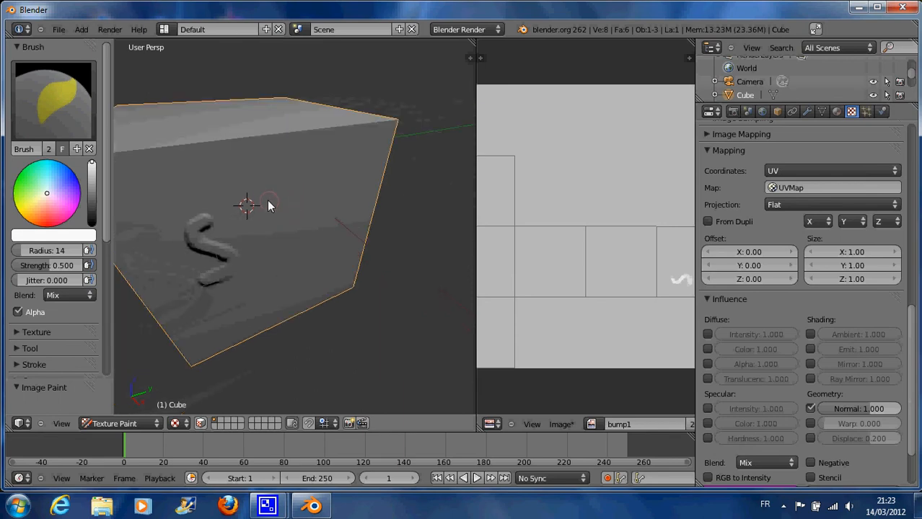
pyautogui.moveTo(267, 200); pyautogui.dragTo(252, 202)
pyautogui.moveTo(292, 246); pyautogui.dragTo(284, 220)
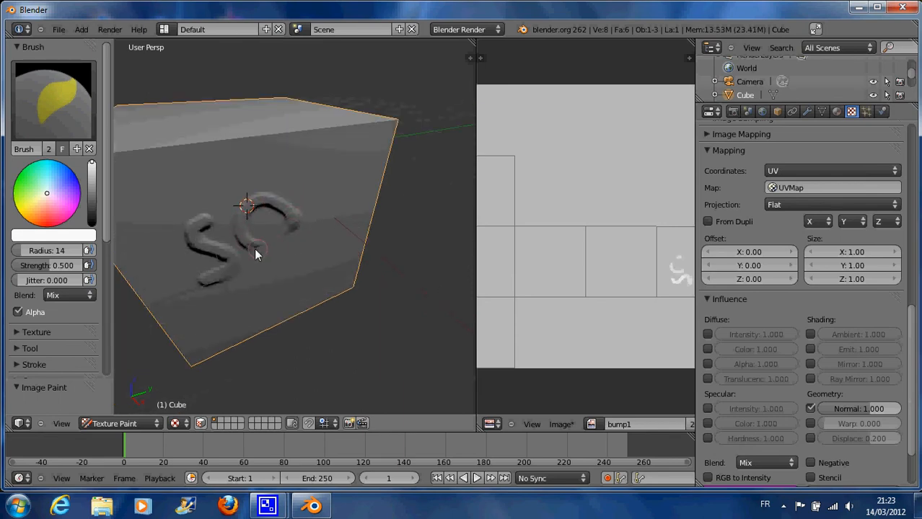
pyautogui.moveTo(255, 253); pyautogui.dragTo(264, 254)
pyautogui.moveTo(269, 271); pyautogui.dragTo(235, 207, button='middle')
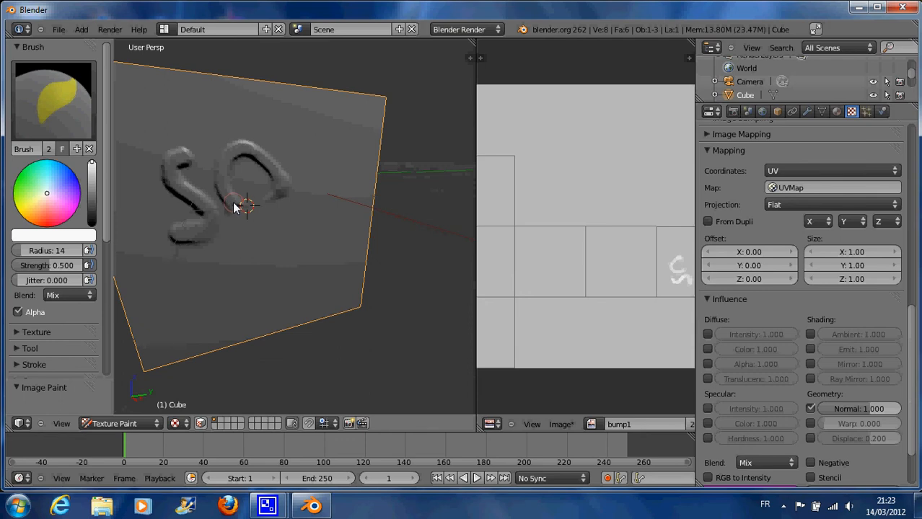
pyautogui.moveTo(239, 200)
pyautogui.mouseDown()
pyautogui.moveTo(278, 202)
pyautogui.moveTo(279, 174)
pyautogui.moveTo(260, 144)
pyautogui.moveTo(225, 162)
pyautogui.mouseUp()
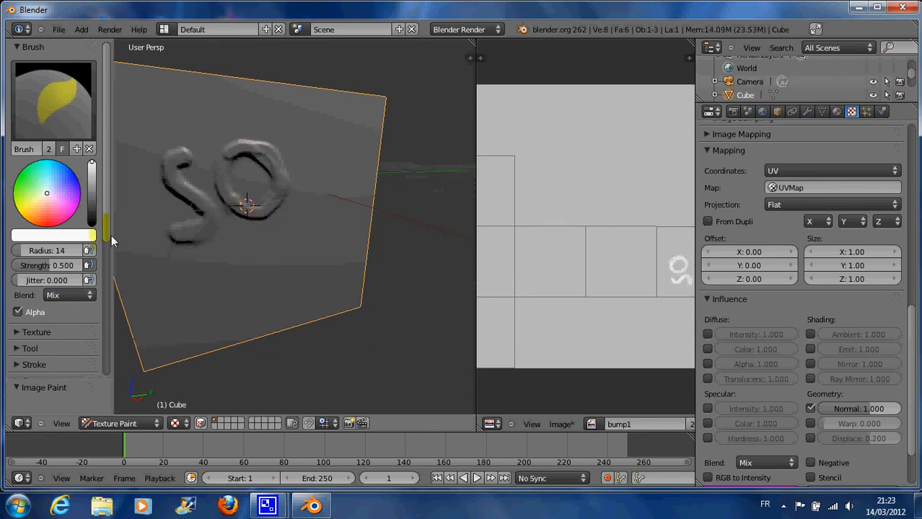
# Turn off the Normal option for project painting
pyautogui.click(20, 334)
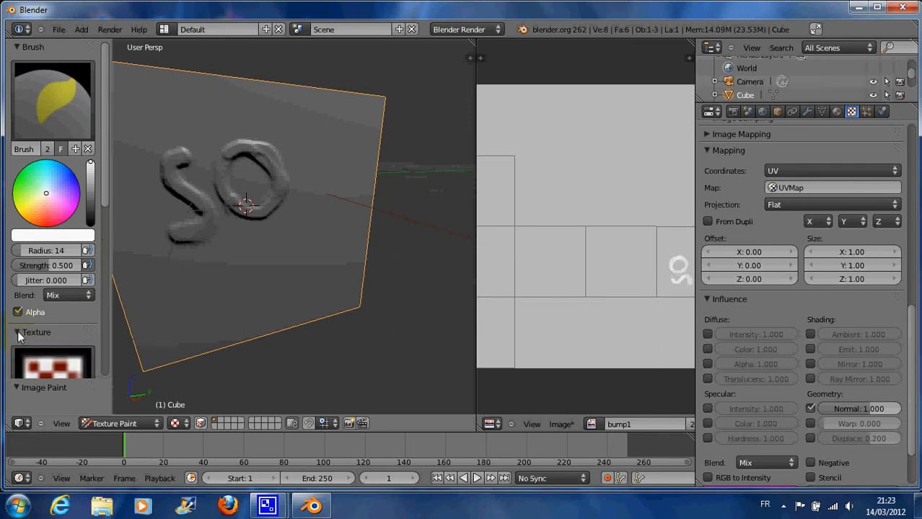
pyautogui.moveTo(104, 199); pyautogui.dragTo(105, 348)
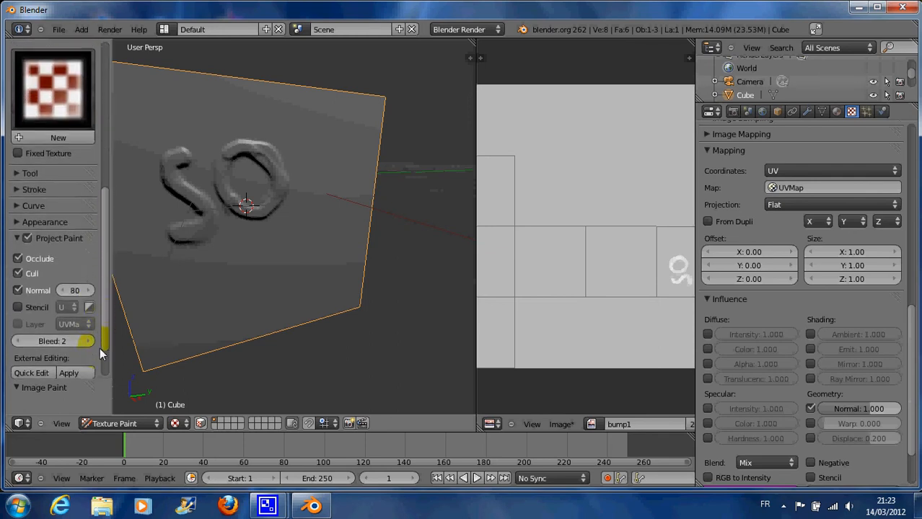
pyautogui.click(18, 287)
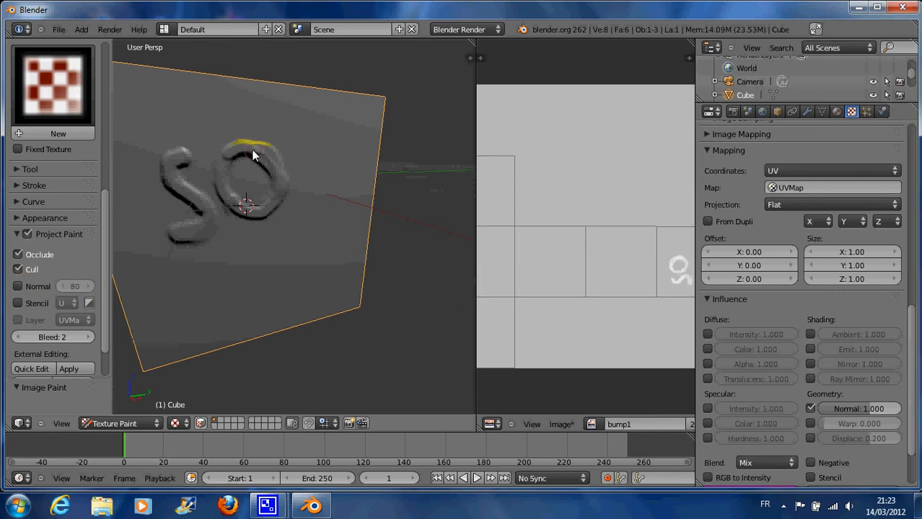
# Go over the O again in white and paint a second S after it to spell SOS
pyautogui.moveTo(253, 155)
pyautogui.mouseDown()
pyautogui.moveTo(220, 189)
pyautogui.moveTo(276, 213)
pyautogui.mouseUp()
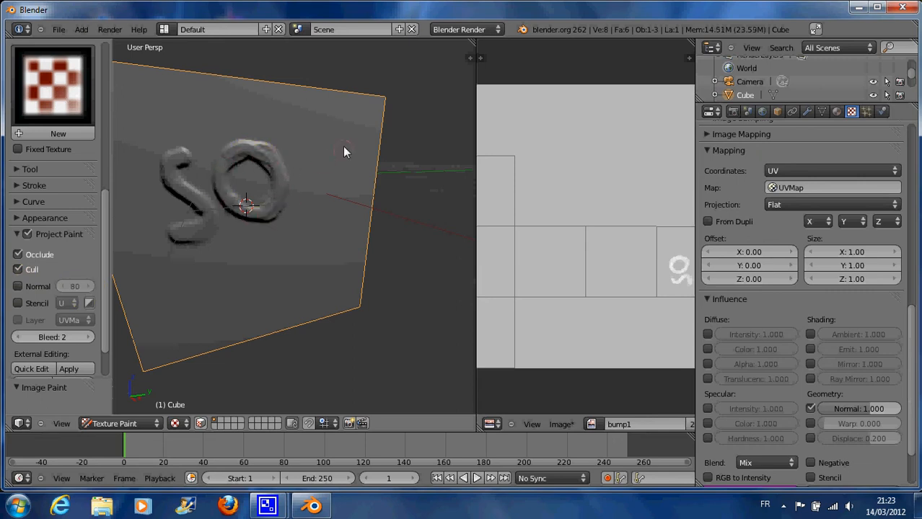
pyautogui.moveTo(310, 224); pyautogui.dragTo(308, 228)
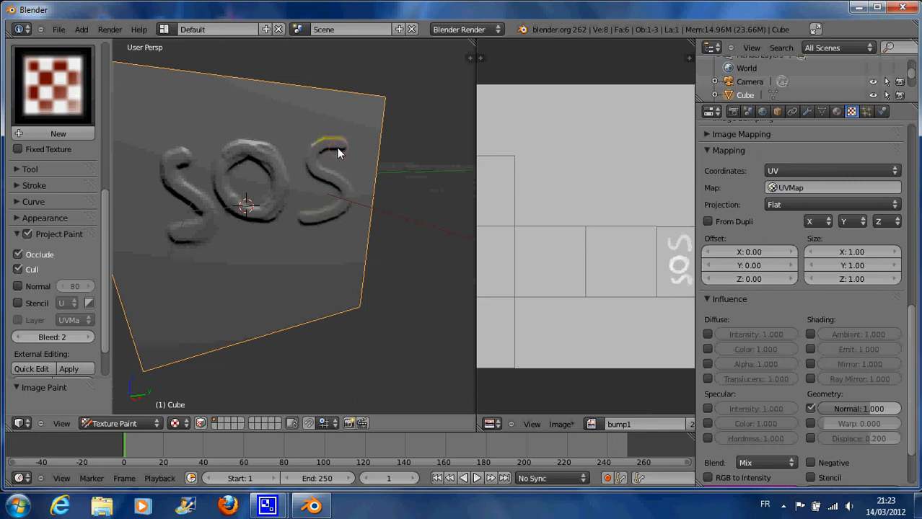
# Set the brush color to black and paint dark strokes along both S letters and inside the O
pyautogui.moveTo(104, 198)
pyautogui.mouseDown()
pyautogui.moveTo(107, 82)
pyautogui.moveTo(92, 110)
pyautogui.moveTo(94, 168)
pyautogui.mouseUp()
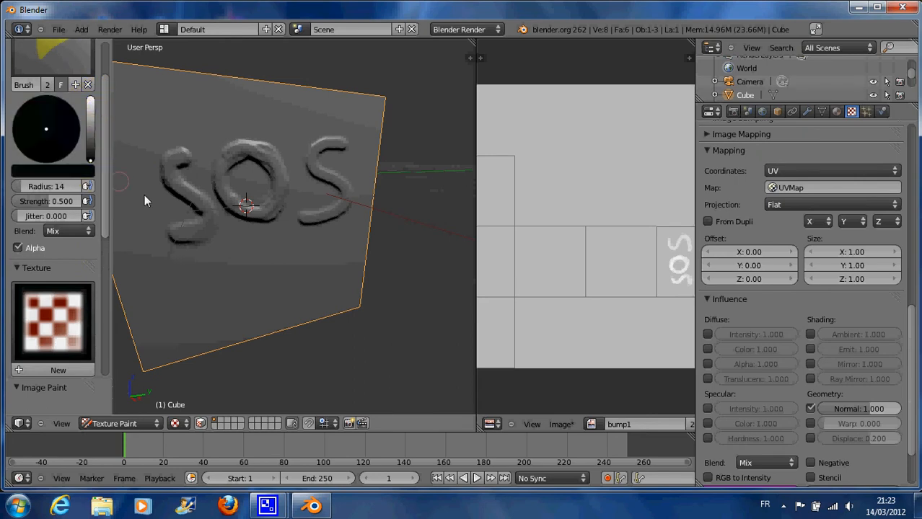
pyautogui.moveTo(166, 143); pyautogui.dragTo(138, 168)
pyautogui.moveTo(139, 236); pyautogui.dragTo(130, 238)
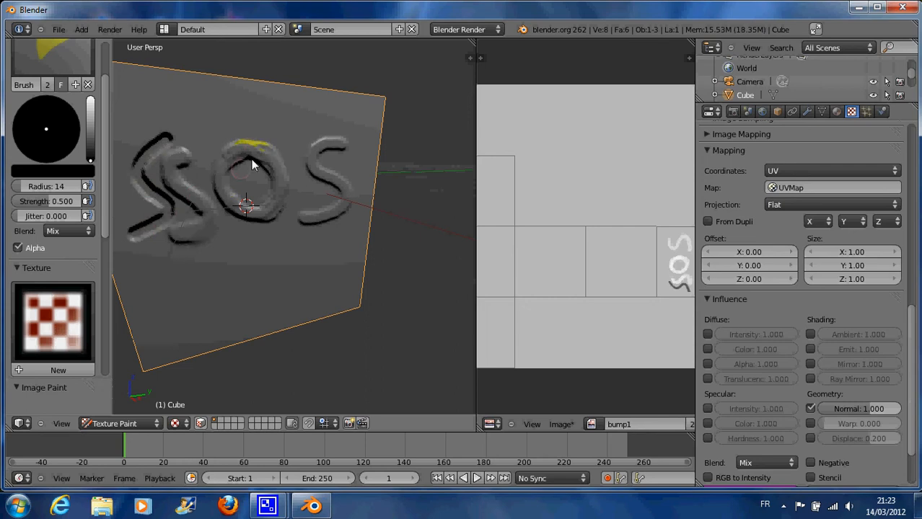
pyautogui.moveTo(251, 177)
pyautogui.mouseDown()
pyautogui.moveTo(251, 196)
pyautogui.moveTo(254, 180)
pyautogui.mouseUp()
pyautogui.moveTo(338, 128); pyautogui.dragTo(297, 151)
pyautogui.moveTo(319, 191); pyautogui.dragTo(305, 205)
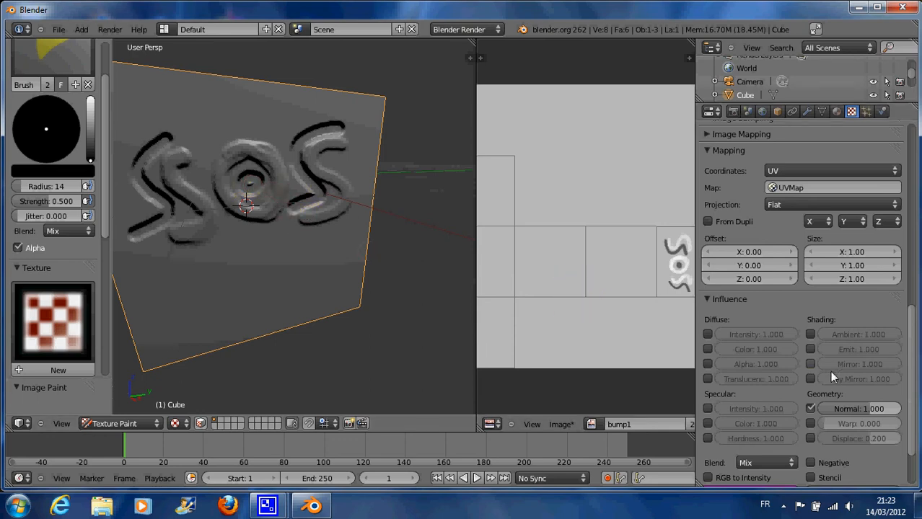
# Try Normal influence values of -4.250 and 0.333 on the bump texture, and set it back to 1
pyautogui.moveTo(856, 411)
pyautogui.mouseDown()
pyautogui.moveTo(886, 410)
pyautogui.moveTo(816, 410)
pyautogui.mouseUp()
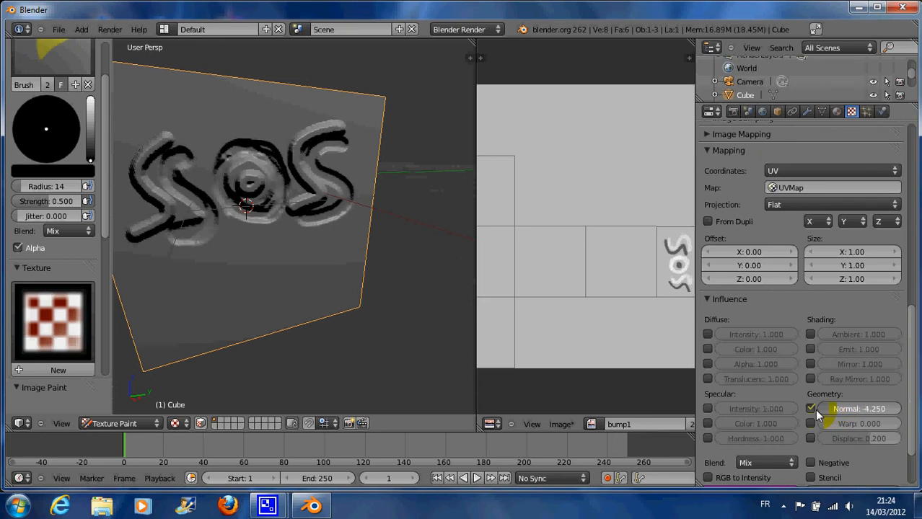
pyautogui.moveTo(815, 409); pyautogui.dragTo(854, 412)
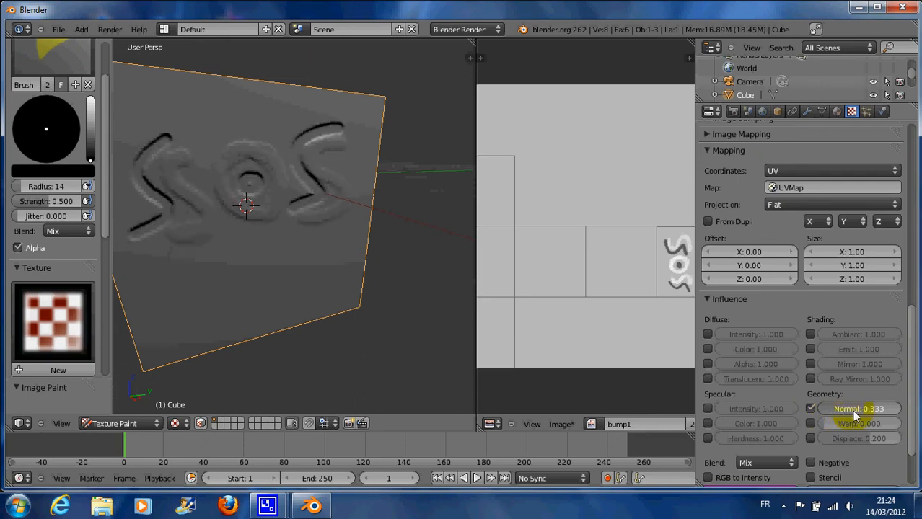
pyautogui.click(870, 408)
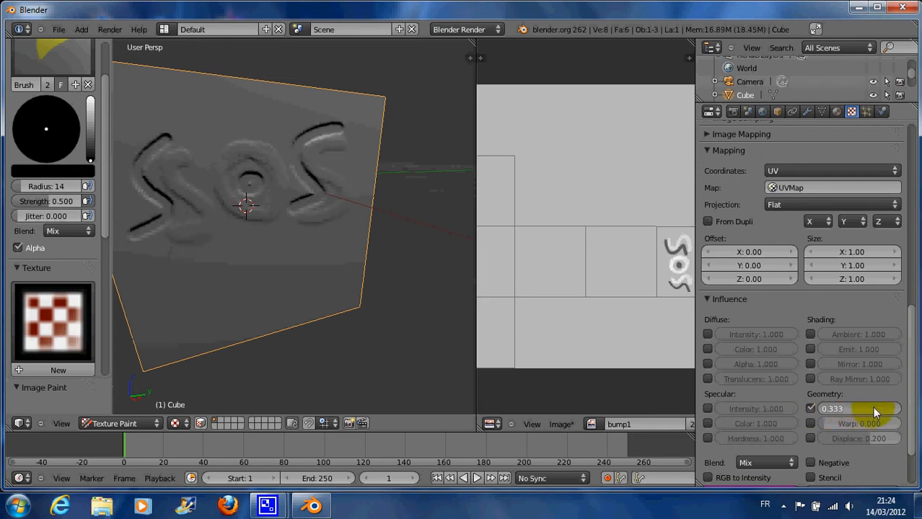
pyautogui.write('1')
pyautogui.press('Return')
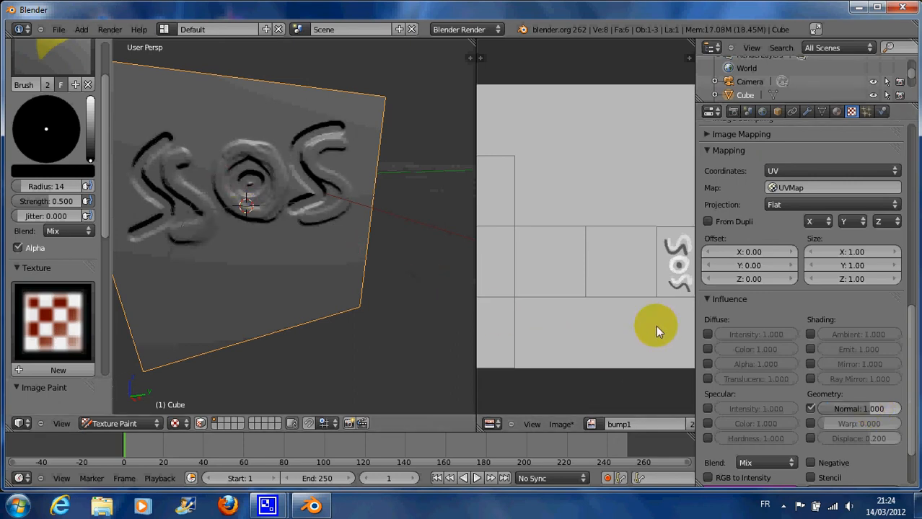
# Set the bump texture's Normal influence to 5
pyautogui.moveTo(855, 411); pyautogui.dragTo(890, 412)
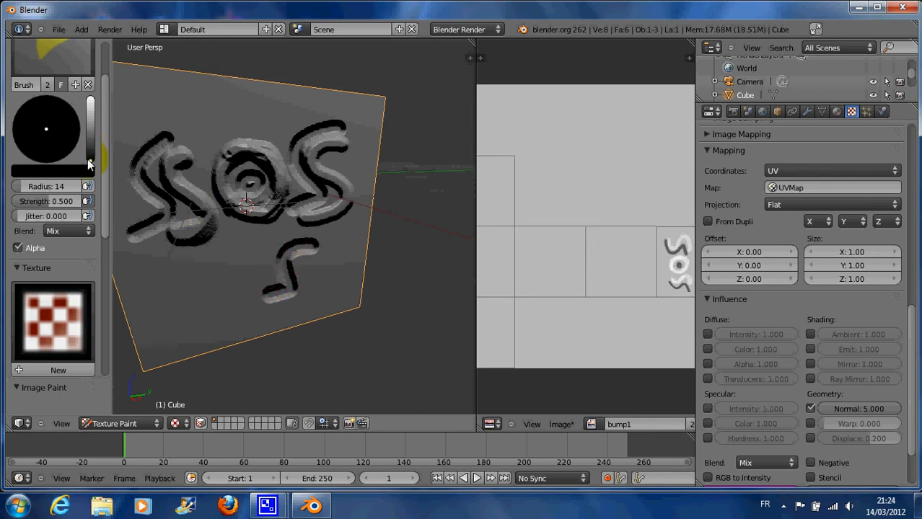
# Set the brush color to white and paint a second small curved stroke beneath the SOS lettering
pyautogui.moveTo(90, 160); pyautogui.dragTo(91, 97)
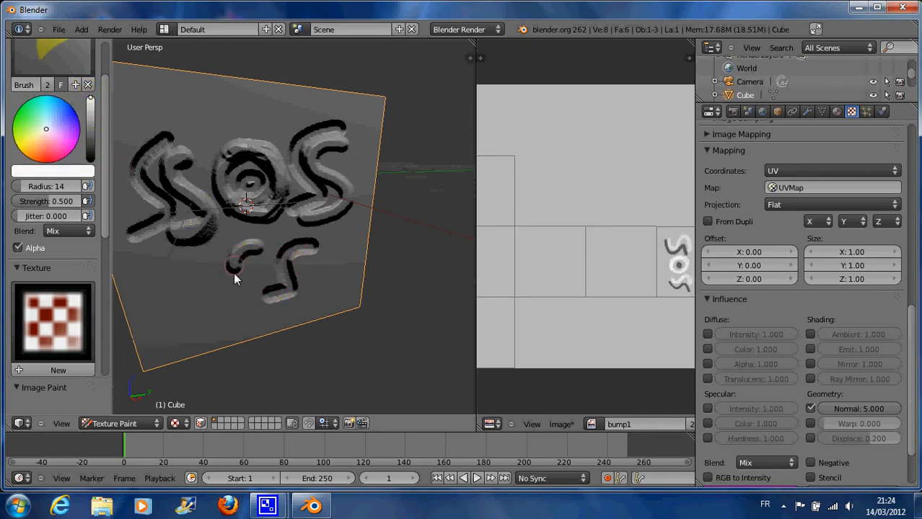
pyautogui.moveTo(213, 298); pyautogui.dragTo(199, 299)
pyautogui.moveTo(231, 161); pyautogui.dragTo(247, 204, button='middle')
pyautogui.moveTo(196, 190); pyautogui.dragTo(218, 197, button='middle')
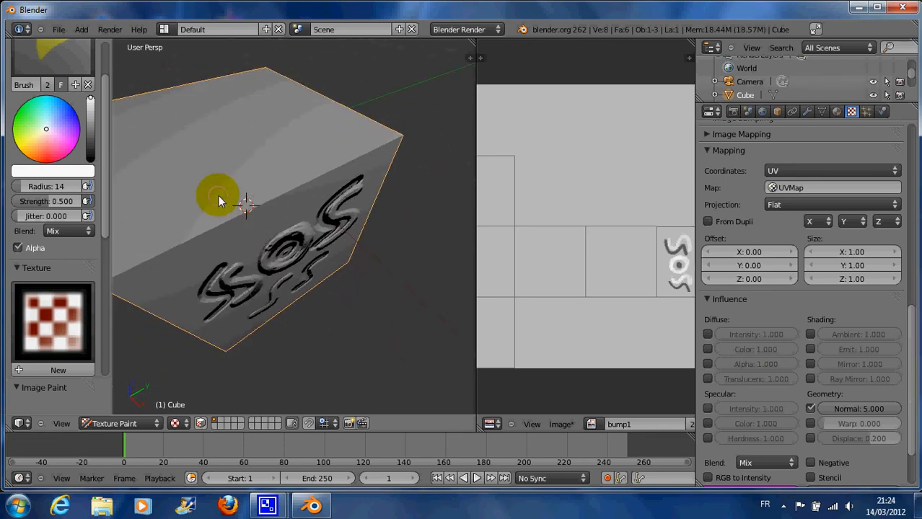
pyautogui.moveTo(245, 250)
pyautogui.mouseDown(button='middle')
pyautogui.moveTo(260, 266)
pyautogui.moveTo(249, 246)
pyautogui.moveTo(266, 195)
pyautogui.moveTo(308, 194)
pyautogui.moveTo(268, 200)
pyautogui.moveTo(227, 185)
pyautogui.moveTo(262, 186)
pyautogui.moveTo(249, 181)
pyautogui.moveTo(268, 200)
pyautogui.moveTo(201, 181)
pyautogui.mouseUp(button='middle')
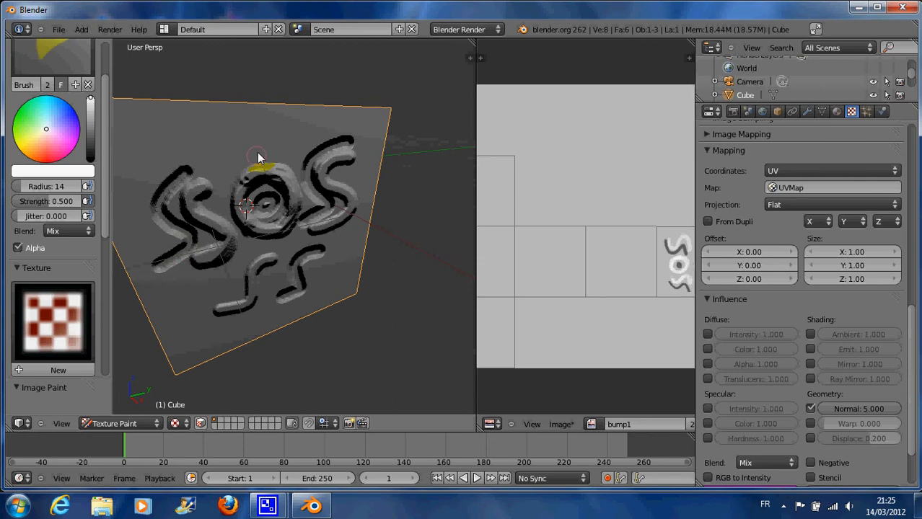
# Add a new texture to the paint brush and enlarge the brush radius to 68
pyautogui.moveTo(255, 165)
pyautogui.mouseDown(button='middle')
pyautogui.moveTo(243, 202)
pyautogui.moveTo(252, 210)
pyautogui.mouseUp(button='middle')
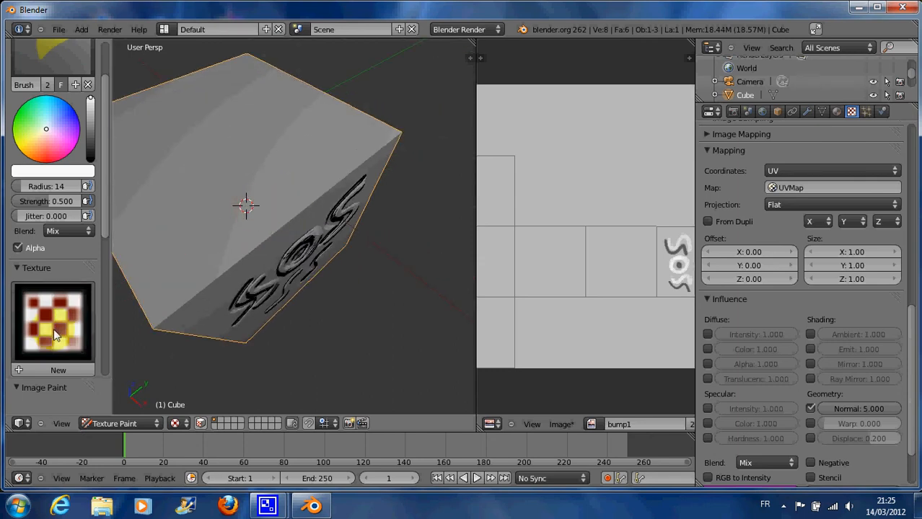
pyautogui.click(51, 369)
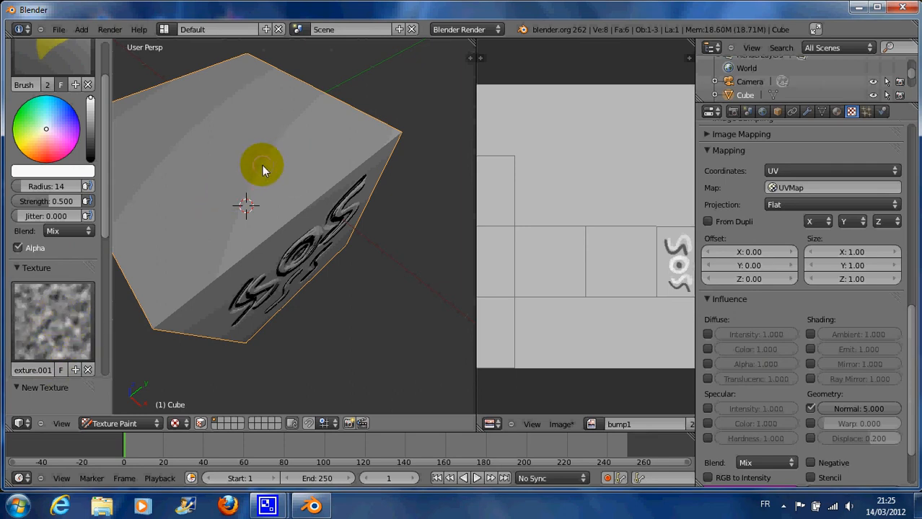
pyautogui.press('f')
pyautogui.click(295, 191)
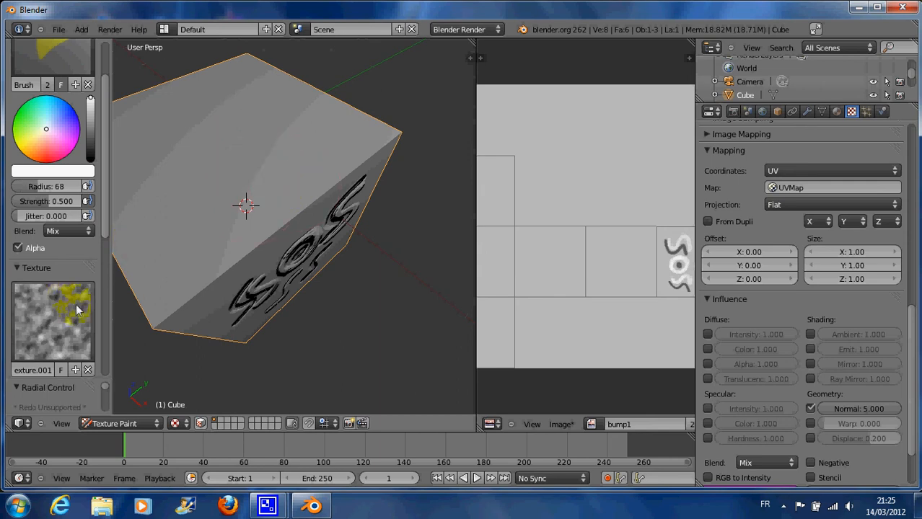
# Paint the clouds brush texture over most of the cube's top face
pyautogui.moveTo(325, 145)
pyautogui.mouseDown()
pyautogui.moveTo(197, 215)
pyautogui.moveTo(182, 204)
pyautogui.moveTo(288, 128)
pyautogui.mouseUp()
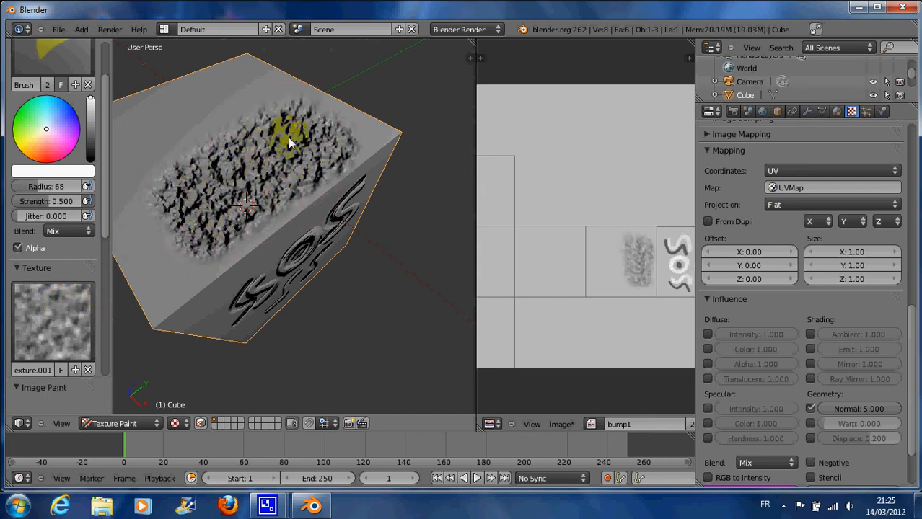
pyautogui.moveTo(258, 229)
pyautogui.mouseDown(button='middle')
pyautogui.moveTo(248, 227)
pyautogui.moveTo(251, 210)
pyautogui.moveTo(272, 256)
pyautogui.moveTo(232, 189)
pyautogui.moveTo(278, 246)
pyautogui.moveTo(254, 118)
pyautogui.mouseUp(button='middle')
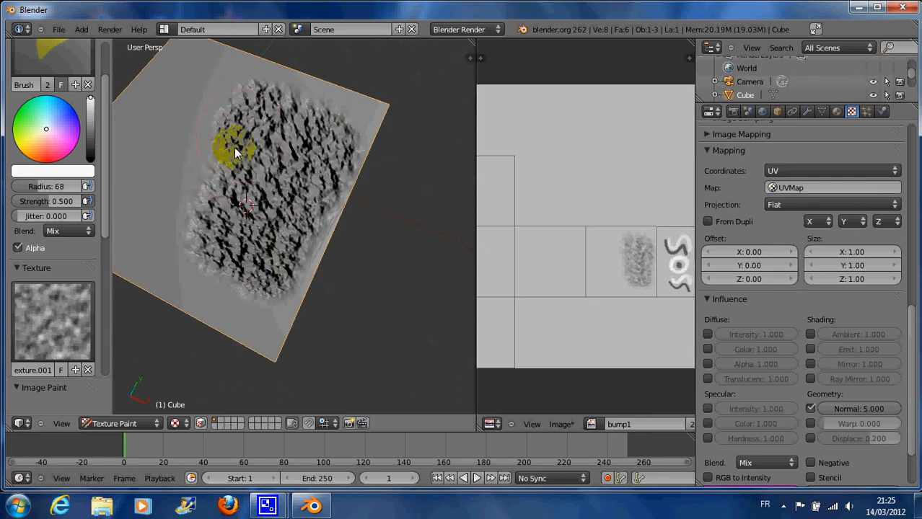
pyautogui.moveTo(231, 149)
pyautogui.mouseDown()
pyautogui.moveTo(189, 216)
pyautogui.moveTo(261, 159)
pyautogui.moveTo(269, 187)
pyautogui.moveTo(237, 257)
pyautogui.moveTo(284, 241)
pyautogui.moveTo(275, 287)
pyautogui.moveTo(367, 123)
pyautogui.moveTo(300, 100)
pyautogui.moveTo(309, 181)
pyautogui.moveTo(299, 258)
pyautogui.moveTo(309, 253)
pyautogui.moveTo(281, 251)
pyautogui.mouseUp()
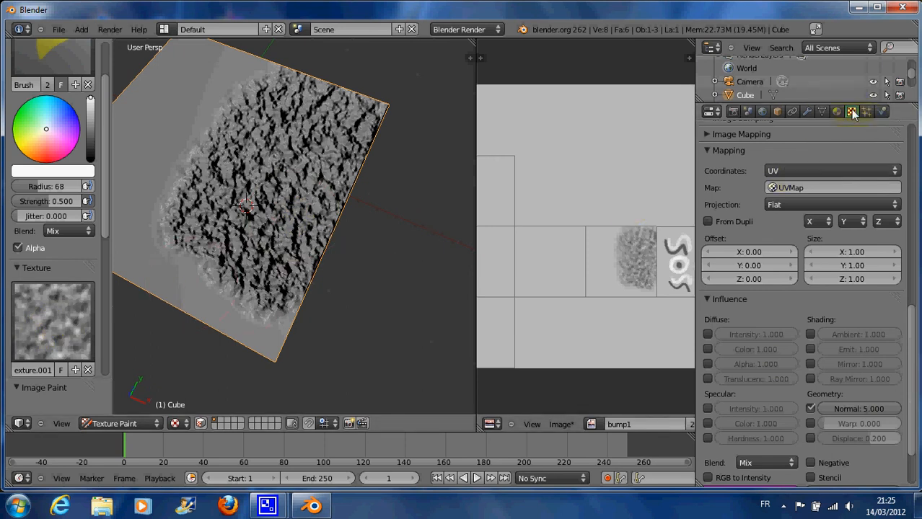
# Show the brush's texture settings and add another new texture to the brush
pyautogui.scroll(2, 918, 288)
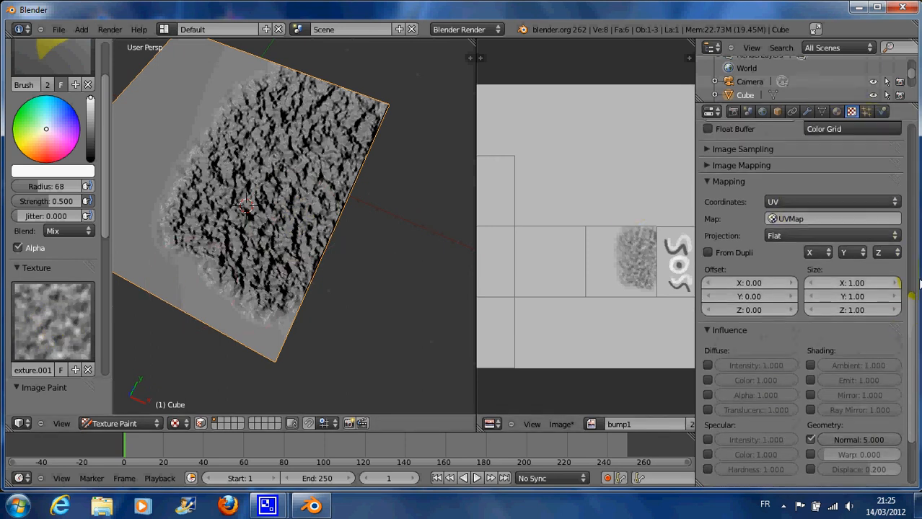
pyautogui.moveTo(918, 284); pyautogui.dragTo(913, 123)
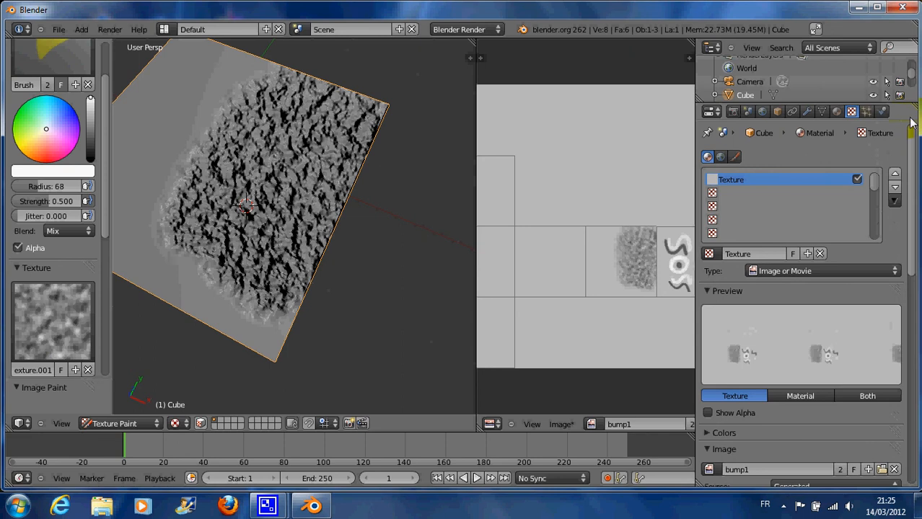
pyautogui.click(722, 159)
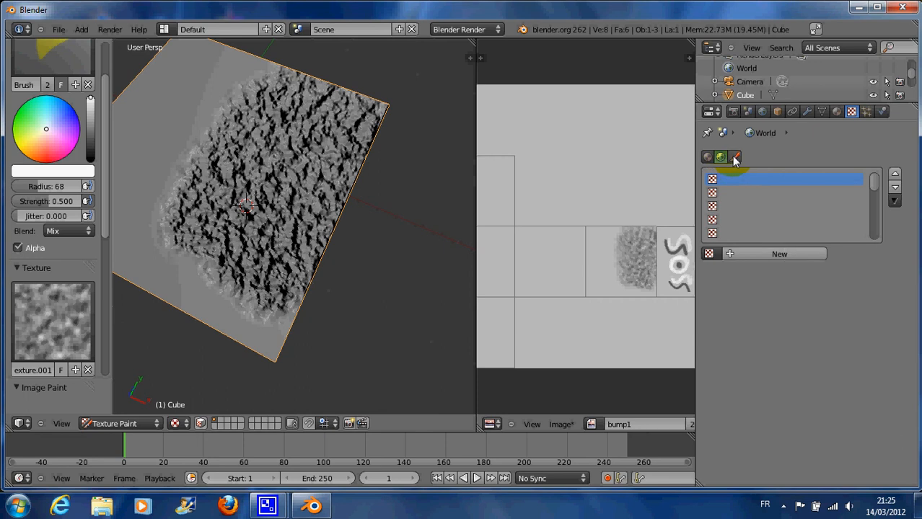
pyautogui.click(735, 158)
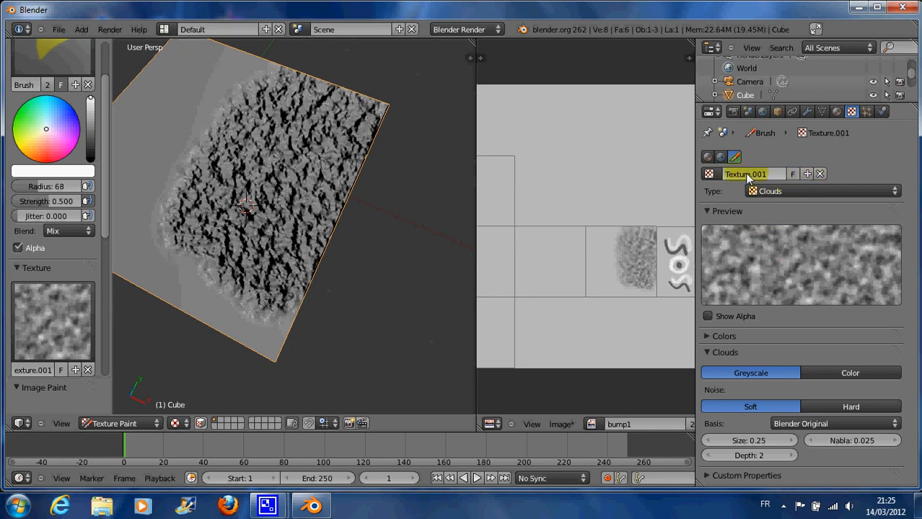
pyautogui.click(807, 174)
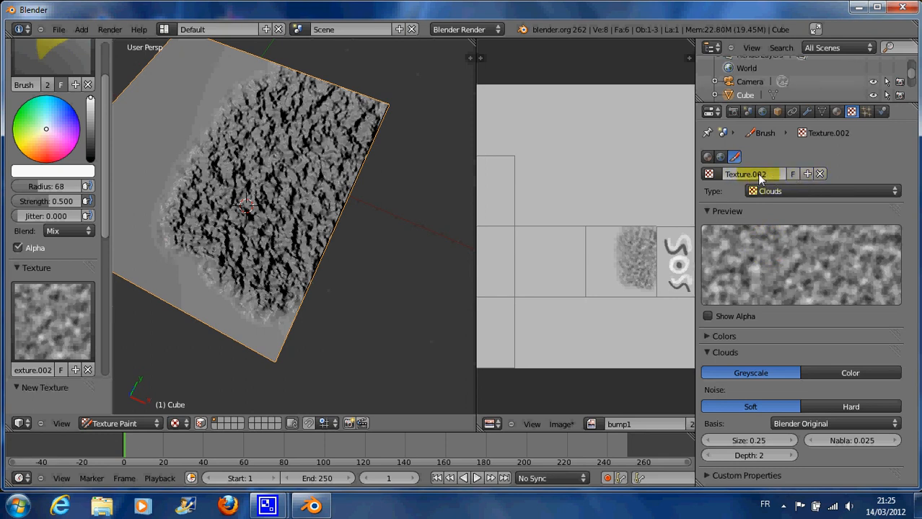
# Try the Marble type on the new brush texture, and set its type to Distorted Noise
pyautogui.click(803, 190)
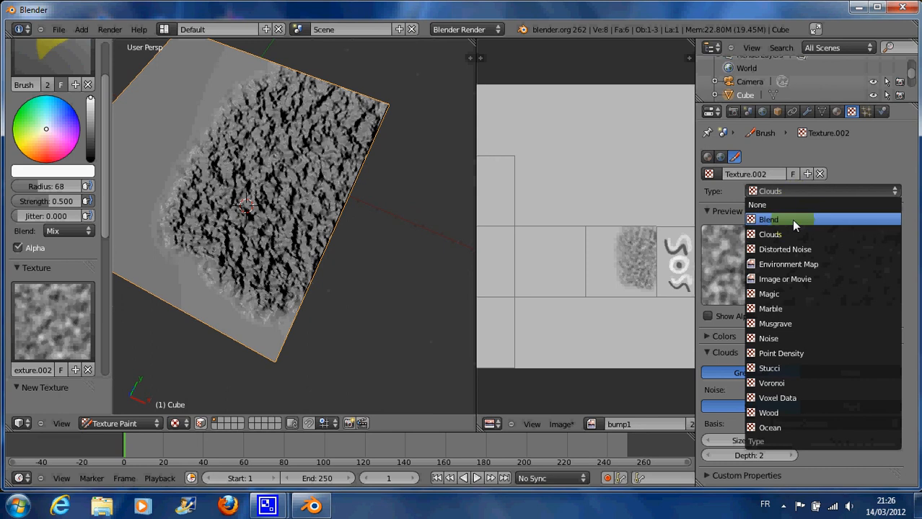
pyautogui.click(781, 304)
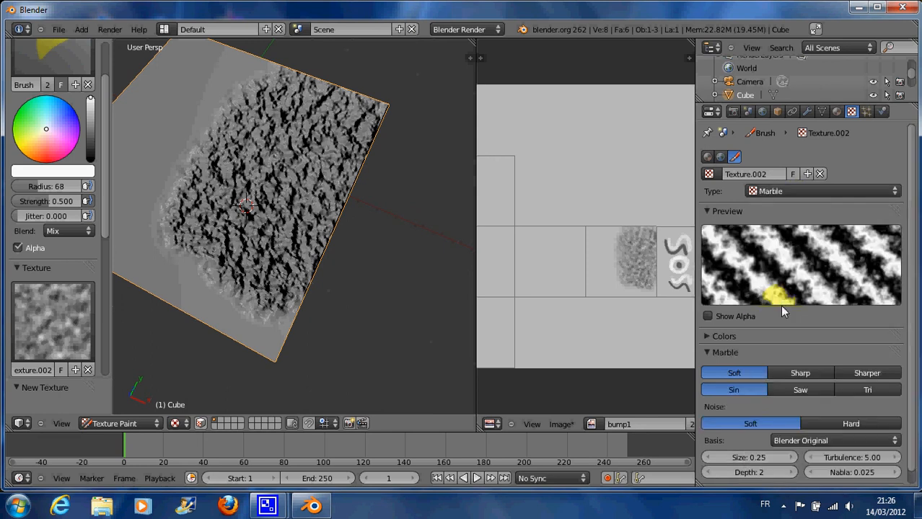
pyautogui.click(781, 190)
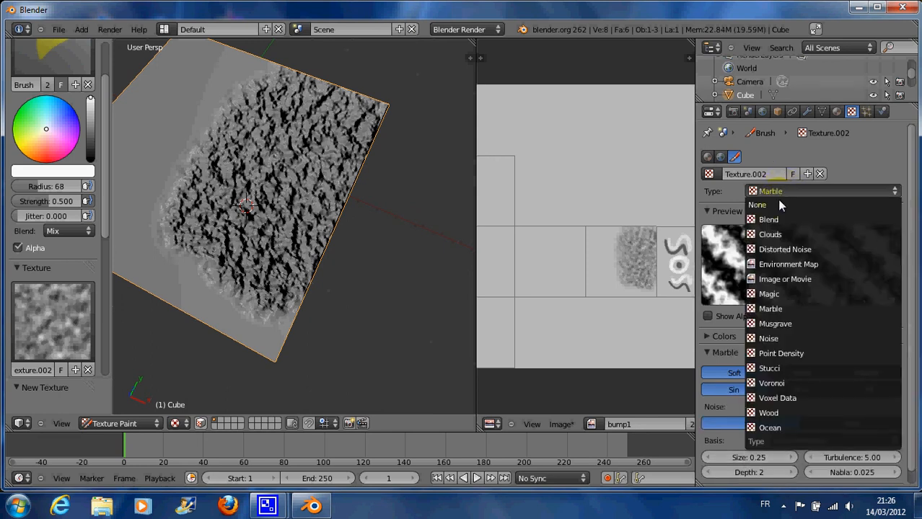
pyautogui.click(782, 250)
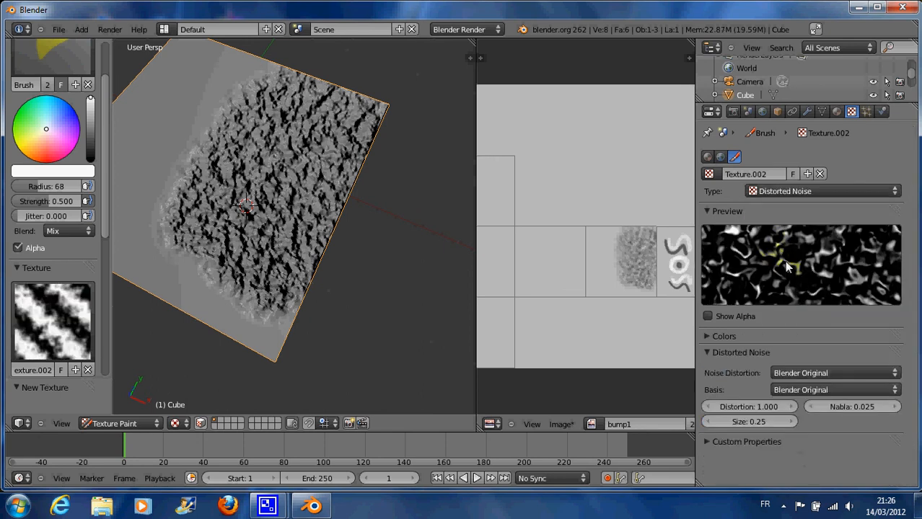
# Try Cell Noise as the brush texture's noise distortion, and set it to Voronoi Crackle
pyautogui.click(812, 373)
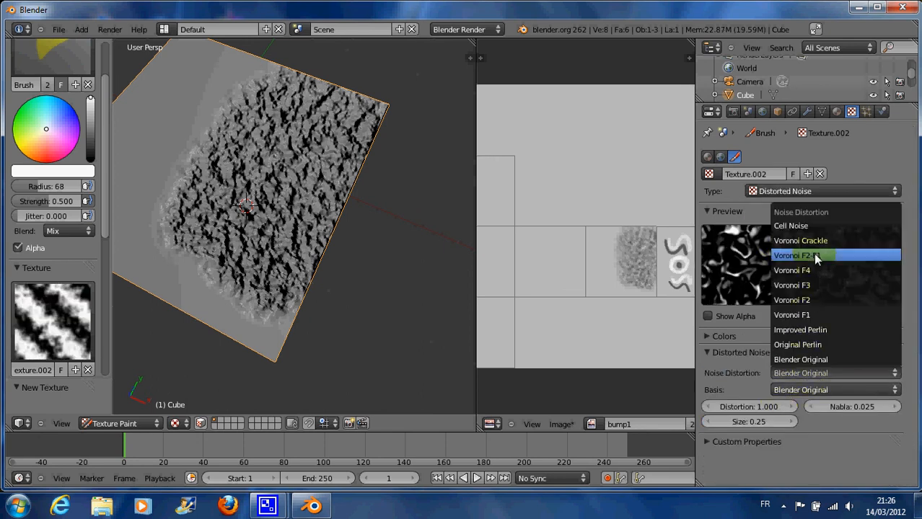
pyautogui.click(812, 228)
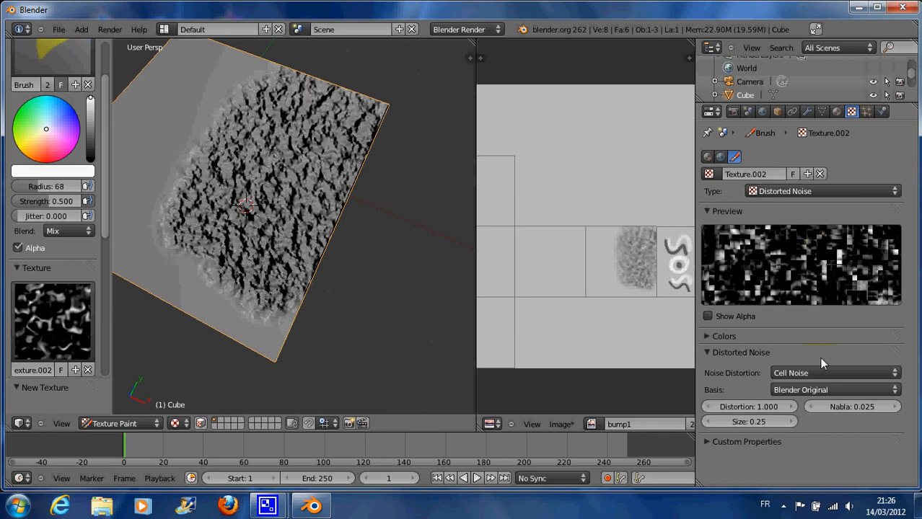
pyautogui.click(819, 373)
pyautogui.click(810, 241)
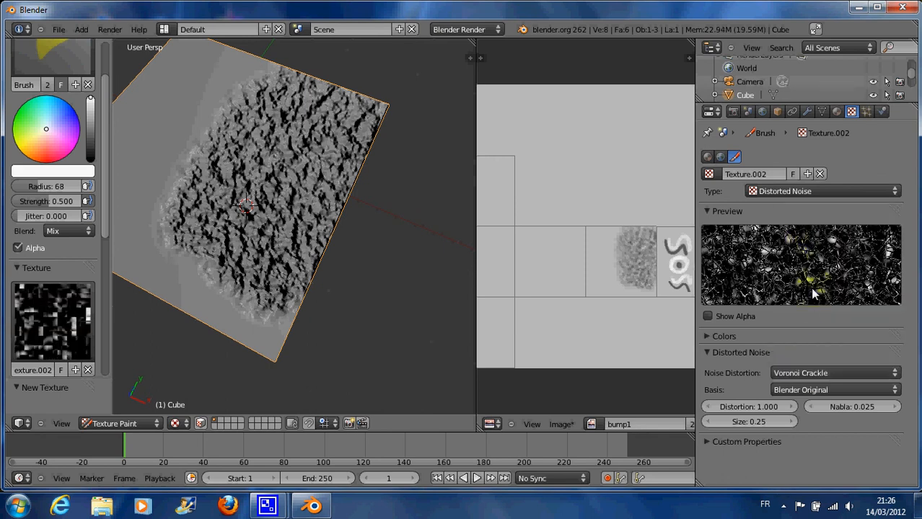
# Set the Distorted Noise texture's distortion to 1.600, nabla to 0.065 and size to 1.85
pyautogui.moveTo(747, 407)
pyautogui.mouseDown()
pyautogui.moveTo(729, 406)
pyautogui.moveTo(783, 413)
pyautogui.moveTo(769, 414)
pyautogui.mouseUp()
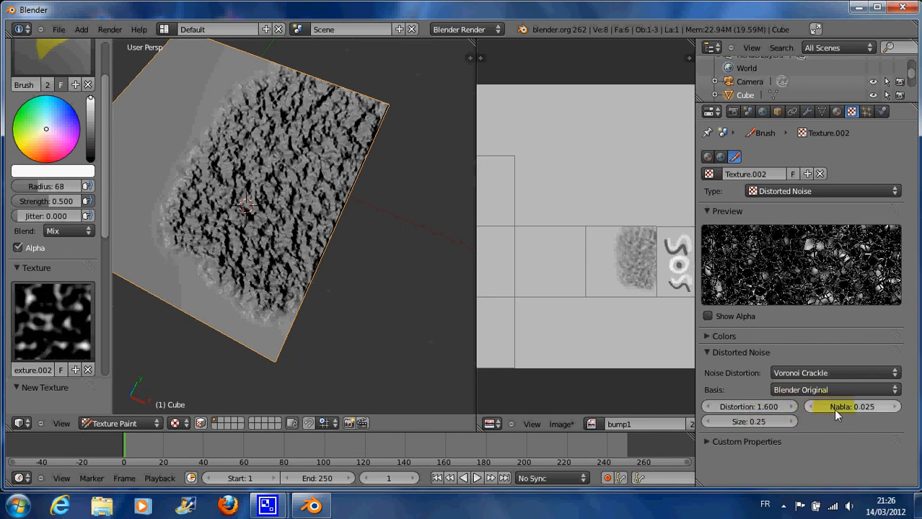
pyautogui.moveTo(832, 407); pyautogui.dragTo(848, 409)
pyautogui.moveTo(762, 421); pyautogui.dragTo(775, 423)
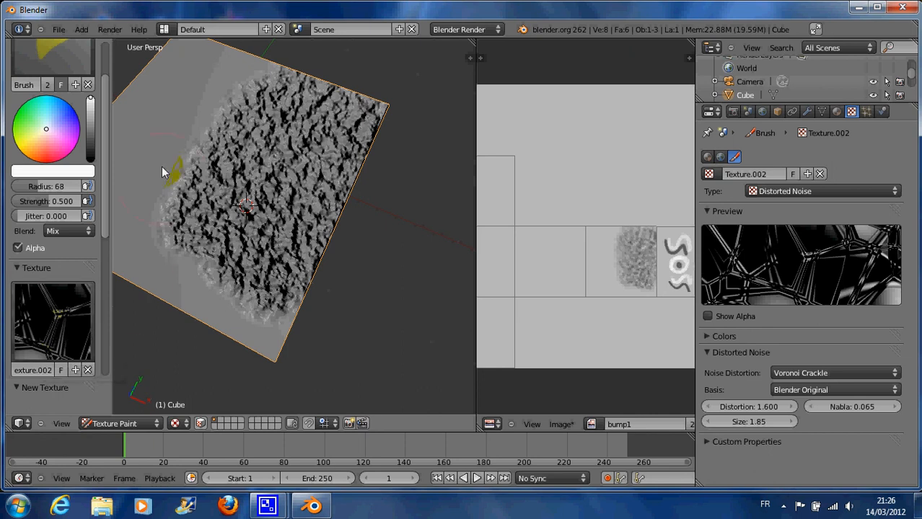
# Paint the crackle texture over the cloud bumps on the cube's top face and inspect the relief up close
pyautogui.moveTo(218, 94)
pyautogui.mouseDown()
pyautogui.moveTo(204, 101)
pyautogui.moveTo(122, 217)
pyautogui.moveTo(119, 256)
pyautogui.moveTo(228, 301)
pyautogui.moveTo(292, 228)
pyautogui.moveTo(327, 161)
pyautogui.moveTo(314, 134)
pyautogui.moveTo(222, 189)
pyautogui.moveTo(267, 260)
pyautogui.moveTo(309, 270)
pyautogui.mouseUp()
pyautogui.scroll(10, 266, 290)
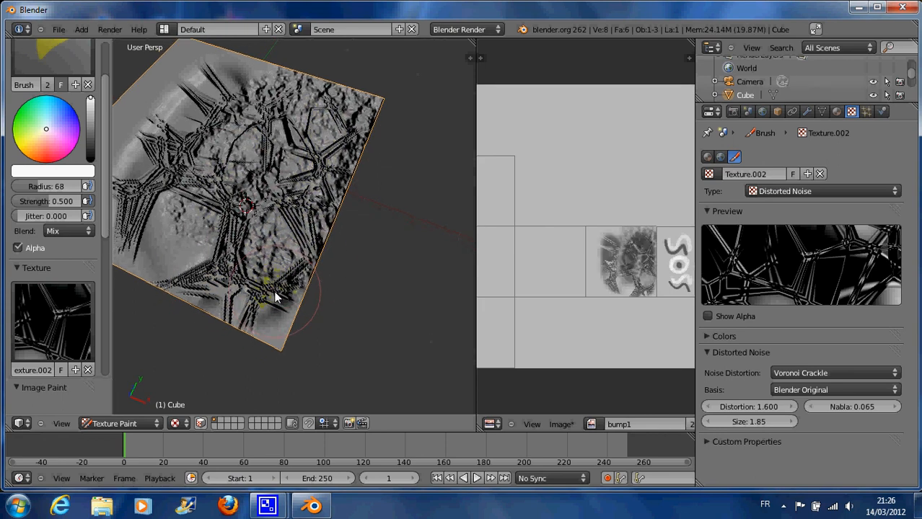
pyautogui.scroll(-5, 255, 287)
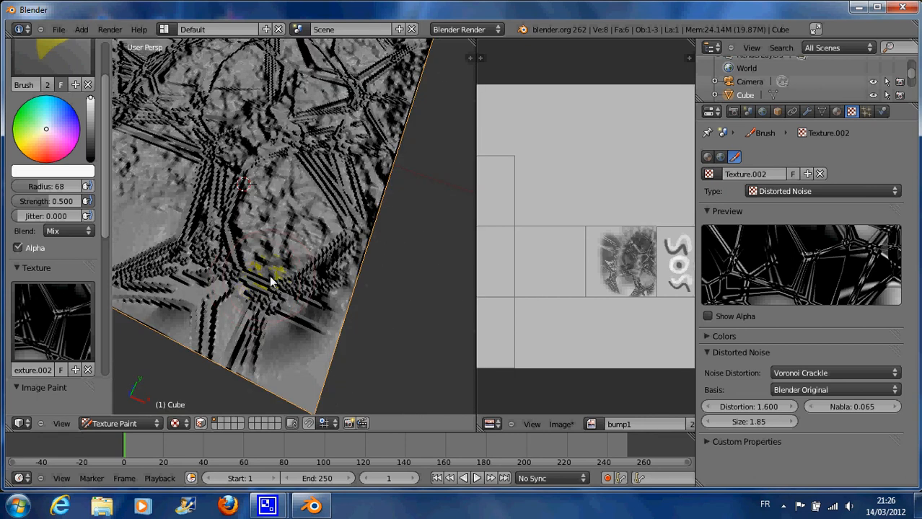
pyautogui.scroll(5, 270, 280)
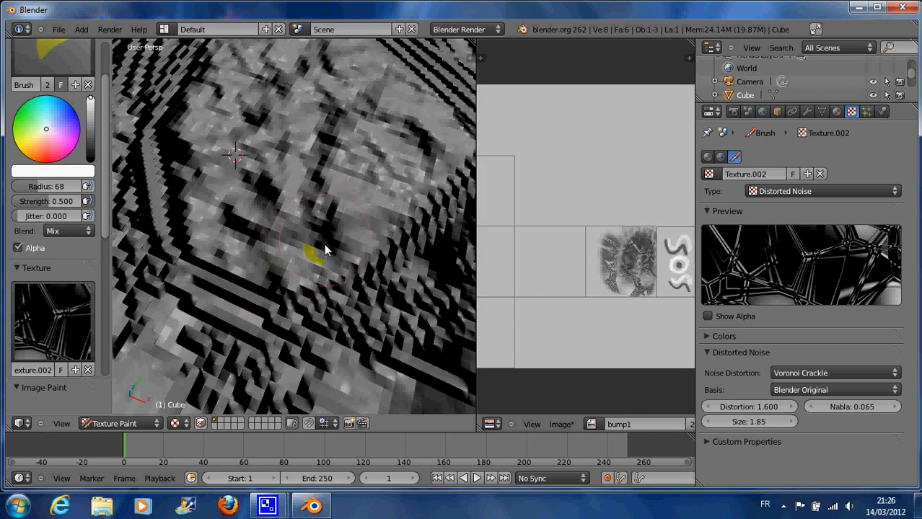
pyautogui.scroll(-3, 337, 187)
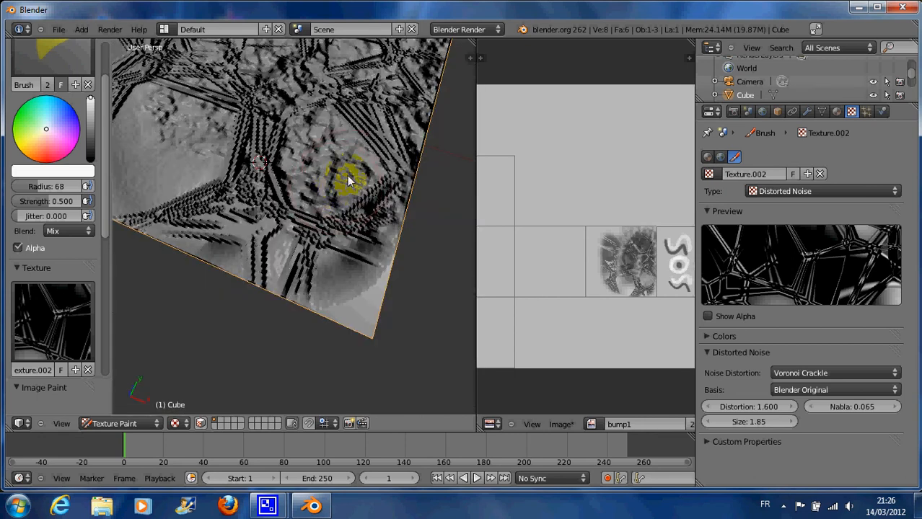
pyautogui.moveTo(348, 177); pyautogui.dragTo(327, 193, button='middle')
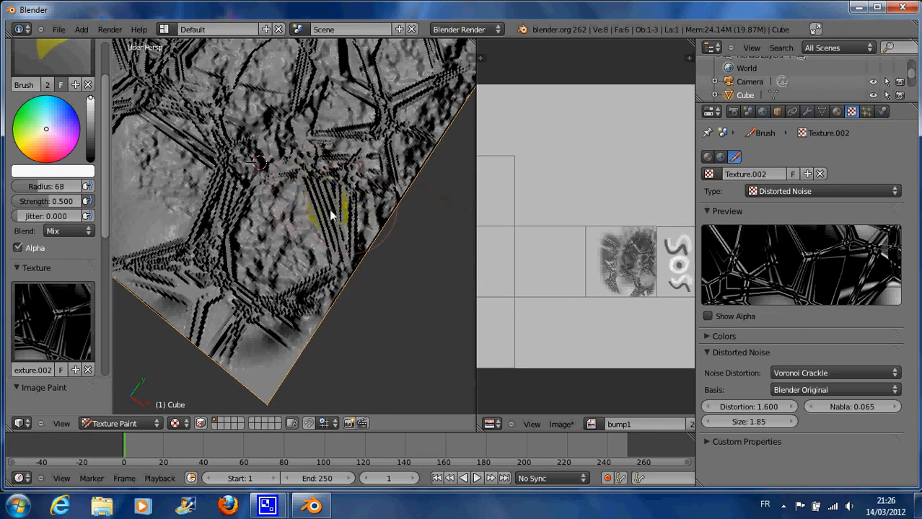
pyautogui.moveTo(617, 252)
pyautogui.mouseDown()
pyautogui.moveTo(639, 283)
pyautogui.moveTo(627, 271)
pyautogui.mouseUp()
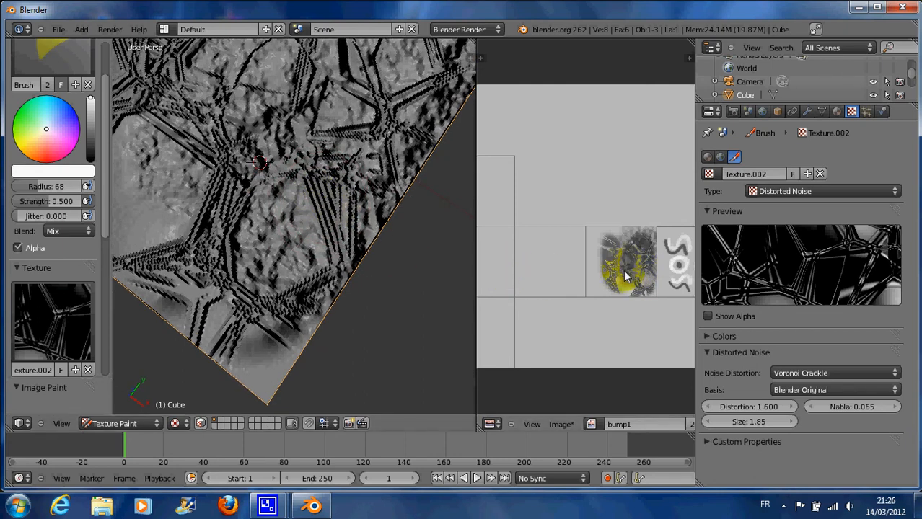
# Paint the crackle texture across the cube's side face, covering the SOS lettering
pyautogui.moveTo(339, 282); pyautogui.dragTo(320, 225, button='middle')
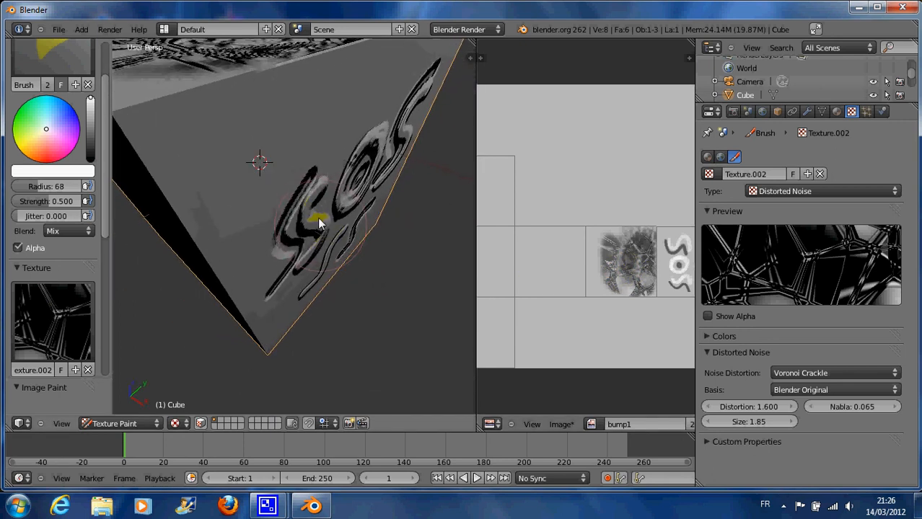
pyautogui.moveTo(211, 117)
pyautogui.mouseDown()
pyautogui.moveTo(303, 80)
pyautogui.moveTo(372, 75)
pyautogui.mouseUp()
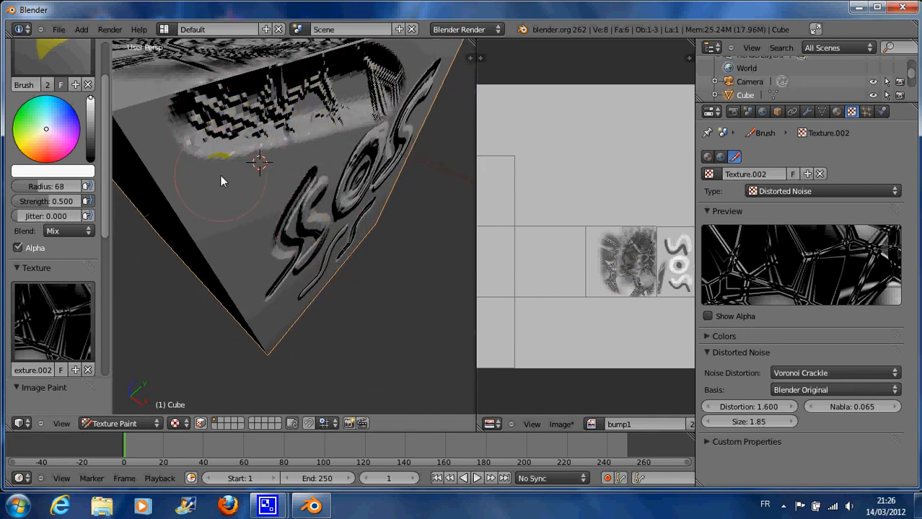
pyautogui.moveTo(220, 175)
pyautogui.mouseDown()
pyautogui.moveTo(393, 160)
pyautogui.moveTo(254, 204)
pyautogui.moveTo(317, 216)
pyautogui.moveTo(335, 234)
pyautogui.moveTo(298, 262)
pyautogui.moveTo(346, 272)
pyautogui.mouseUp()
pyautogui.moveTo(346, 272)
pyautogui.mouseDown(button='middle')
pyautogui.moveTo(363, 264)
pyautogui.moveTo(354, 272)
pyautogui.mouseUp(button='middle')
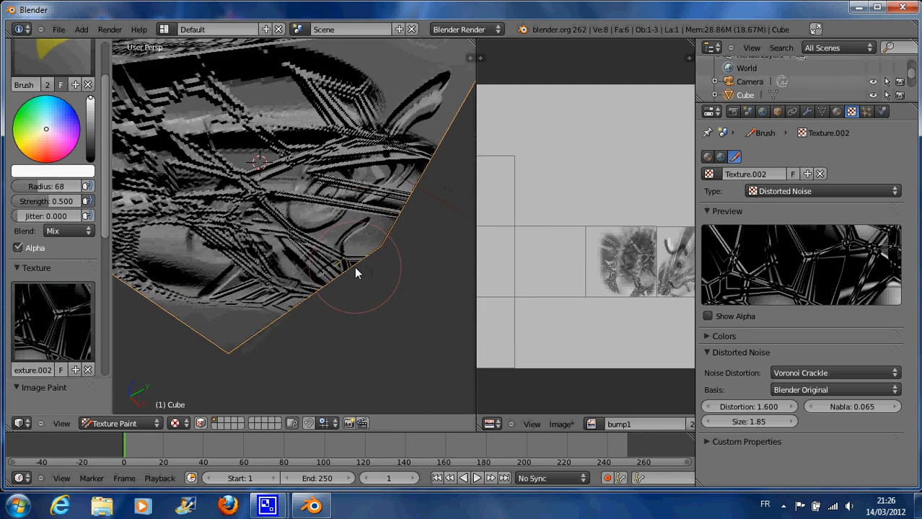
pyautogui.moveTo(237, 218); pyautogui.dragTo(388, 222)
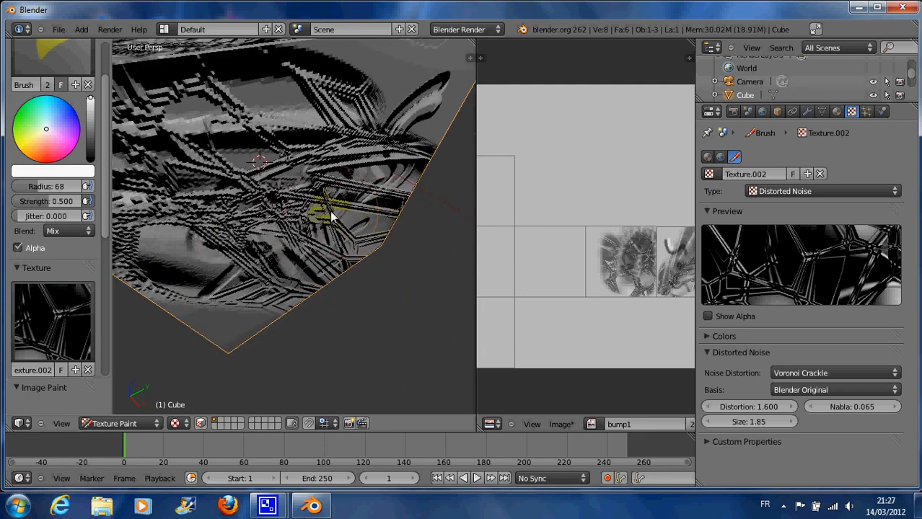
# Paint more crackle texture across the whole top face of the cube out to its edges
pyautogui.scroll(-5, 328, 210)
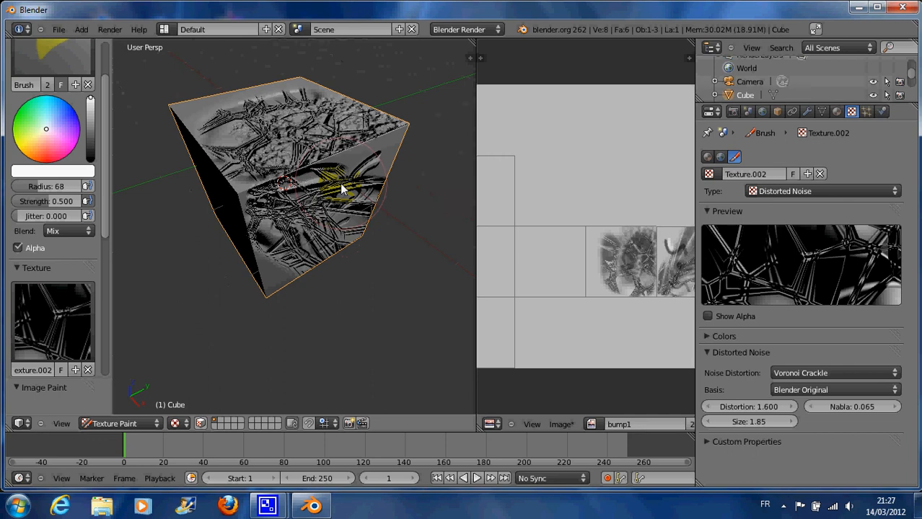
pyautogui.moveTo(336, 186); pyautogui.dragTo(339, 219, button='middle')
pyautogui.moveTo(202, 122)
pyautogui.mouseDown()
pyautogui.moveTo(298, 83)
pyautogui.moveTo(329, 165)
pyautogui.moveTo(288, 216)
pyautogui.moveTo(232, 161)
pyautogui.moveTo(362, 116)
pyautogui.moveTo(346, 175)
pyautogui.mouseUp()
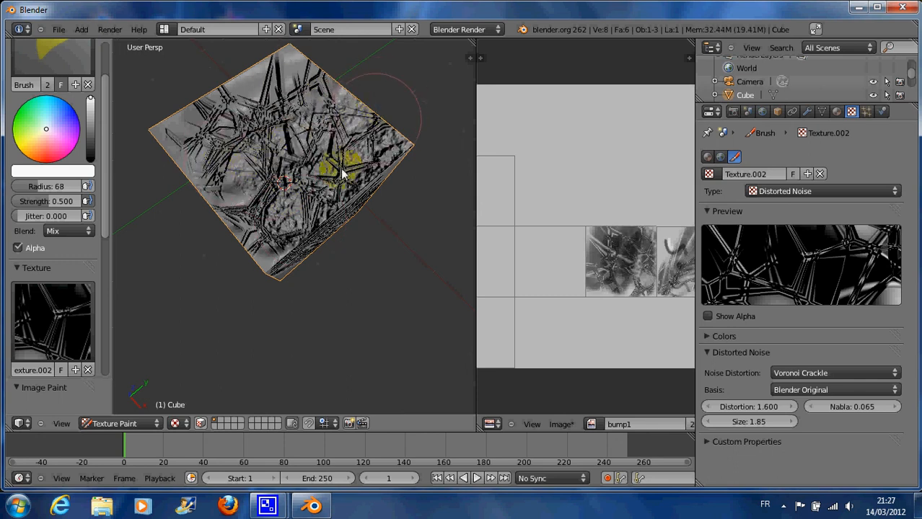
# Set the brush blend mode to Add and paint the crackle texture across the cube's top face
pyautogui.click(69, 231)
pyautogui.click(57, 203)
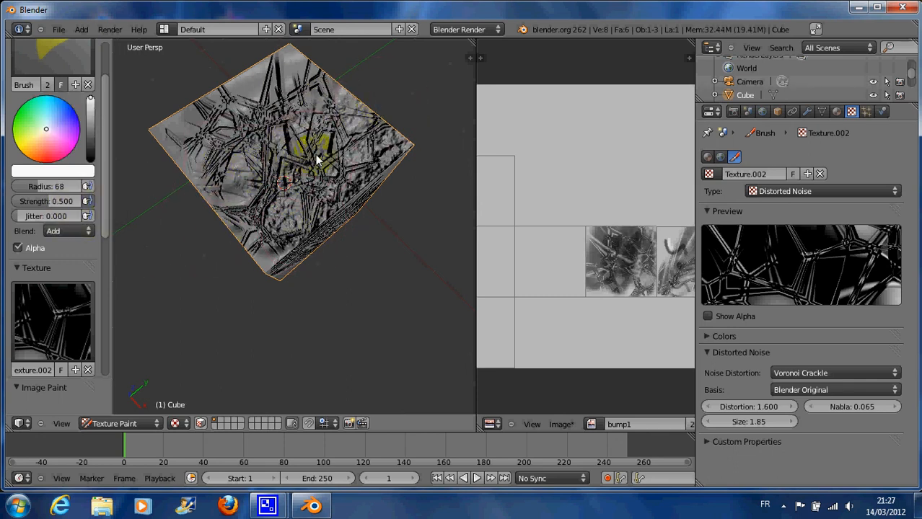
pyautogui.moveTo(316, 160)
pyautogui.mouseDown()
pyautogui.moveTo(346, 115)
pyautogui.moveTo(260, 88)
pyautogui.moveTo(202, 148)
pyautogui.moveTo(254, 236)
pyautogui.moveTo(340, 200)
pyautogui.mouseUp()
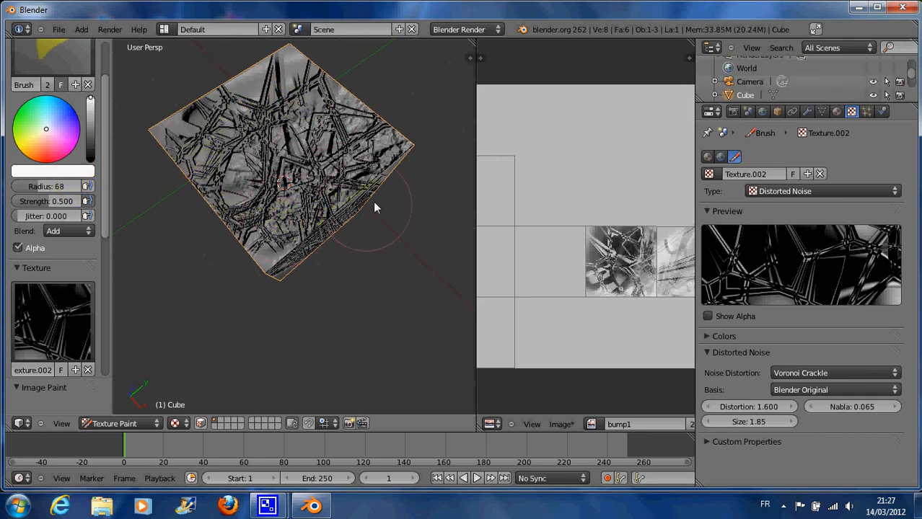
pyautogui.click(555, 326)
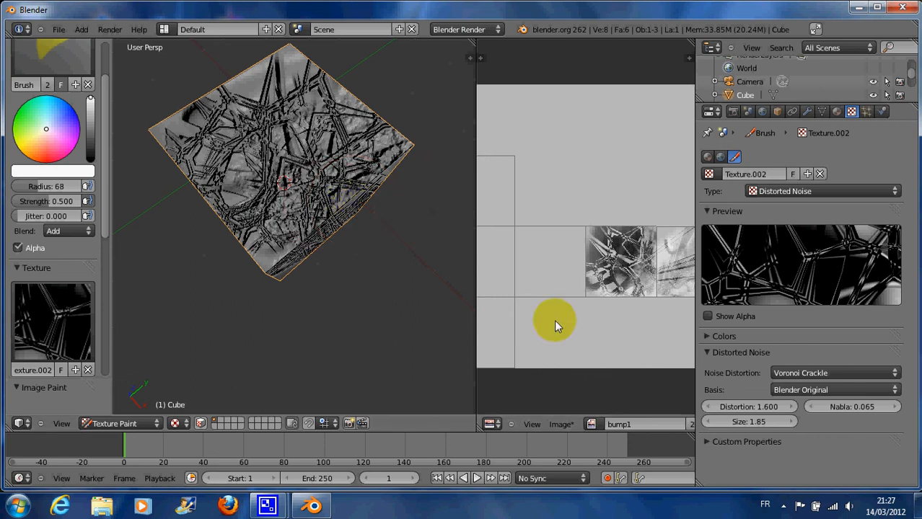
# Save the painted bump image as bump1.png in the 3d folder inside Documents
pyautogui.click(569, 424)
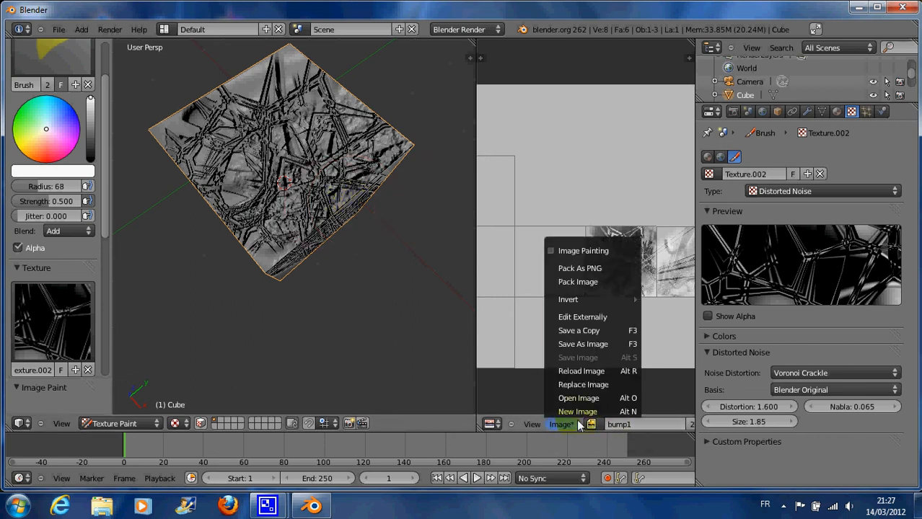
pyautogui.click(576, 332)
pyautogui.click(573, 342)
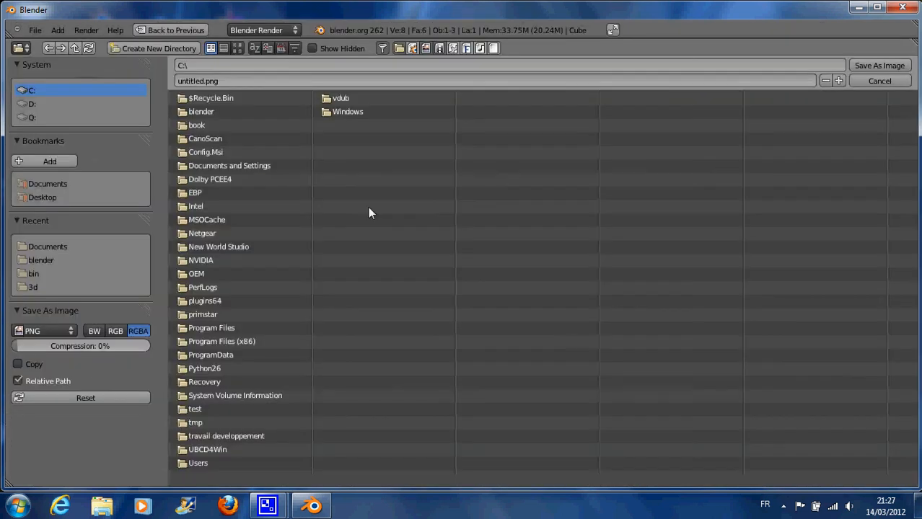
pyautogui.click(39, 184)
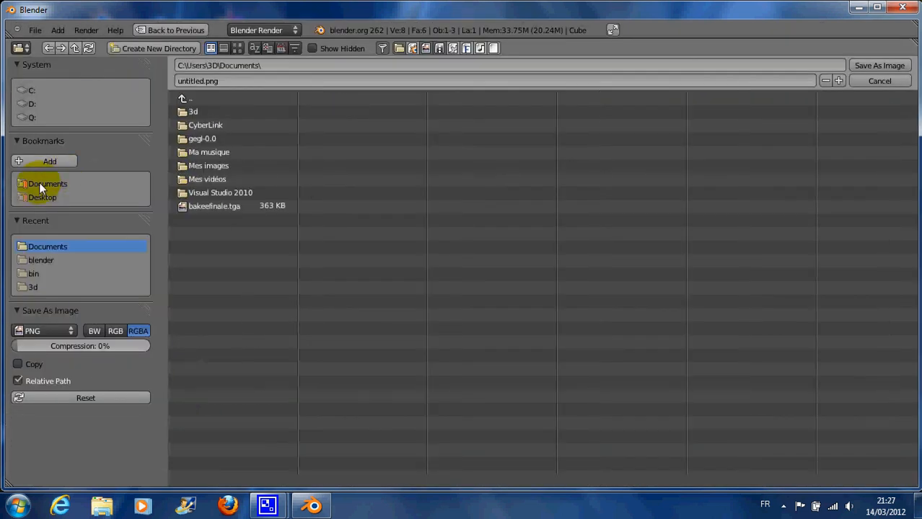
pyautogui.click(195, 112)
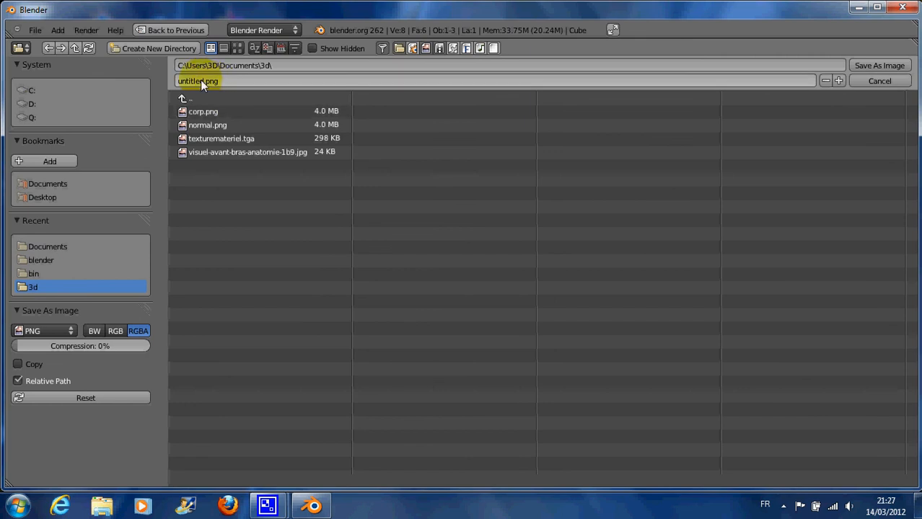
pyautogui.click(207, 125)
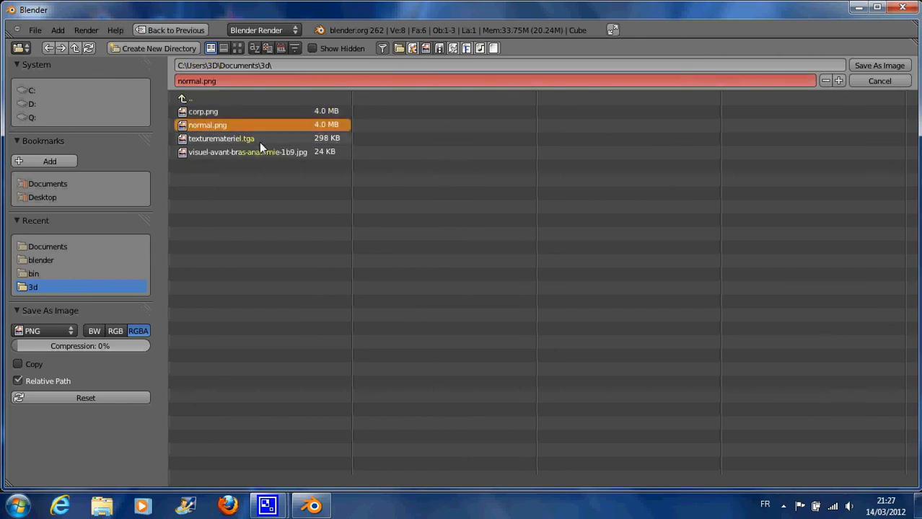
pyautogui.click(203, 81)
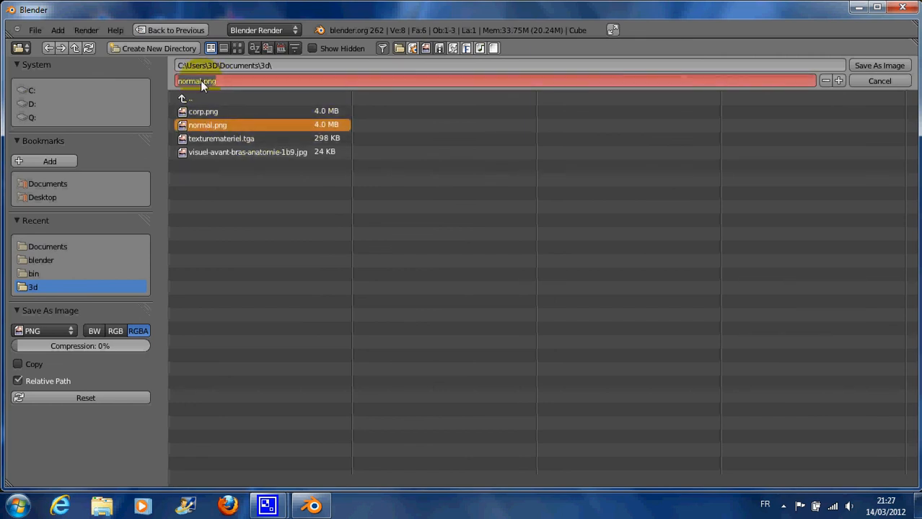
pyautogui.write('bump1')
pyautogui.click(885, 66)
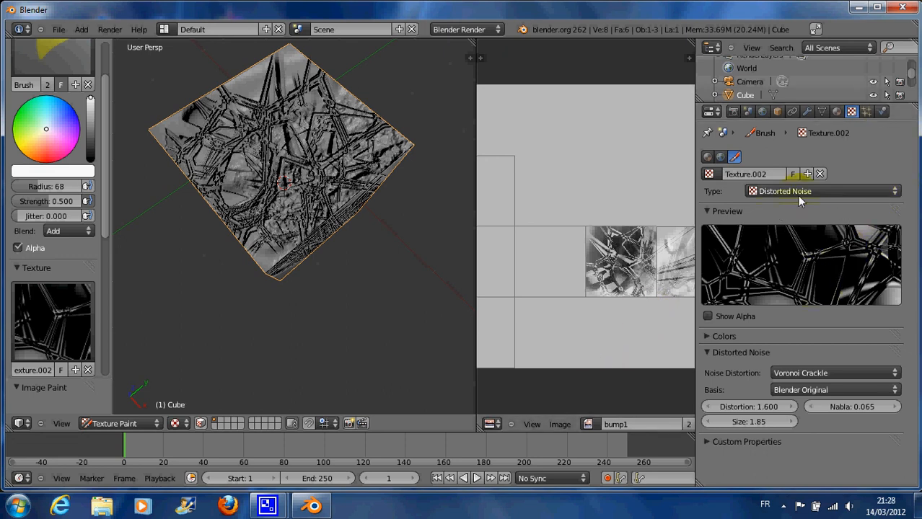
# Show the cube material's bump1 image texture and examine its image source, UV mapping and influence settings
pyautogui.click(708, 158)
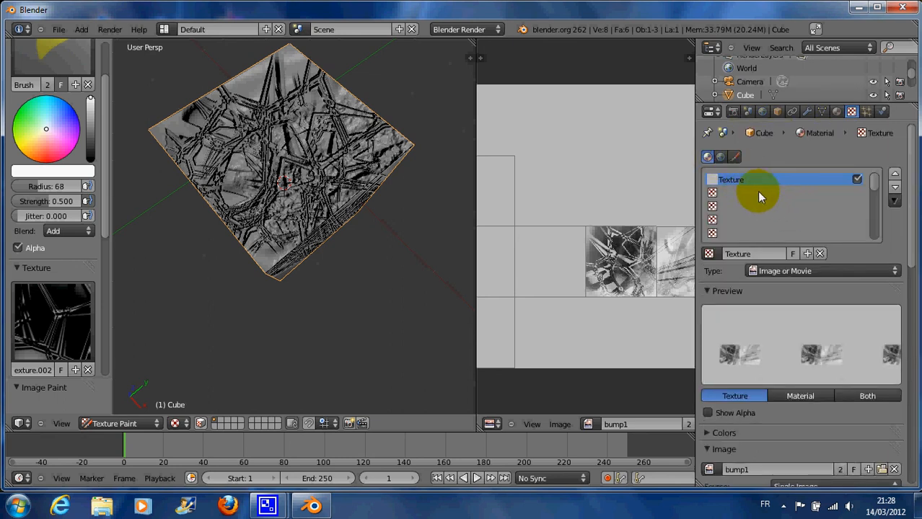
pyautogui.scroll(-5, 737, 317)
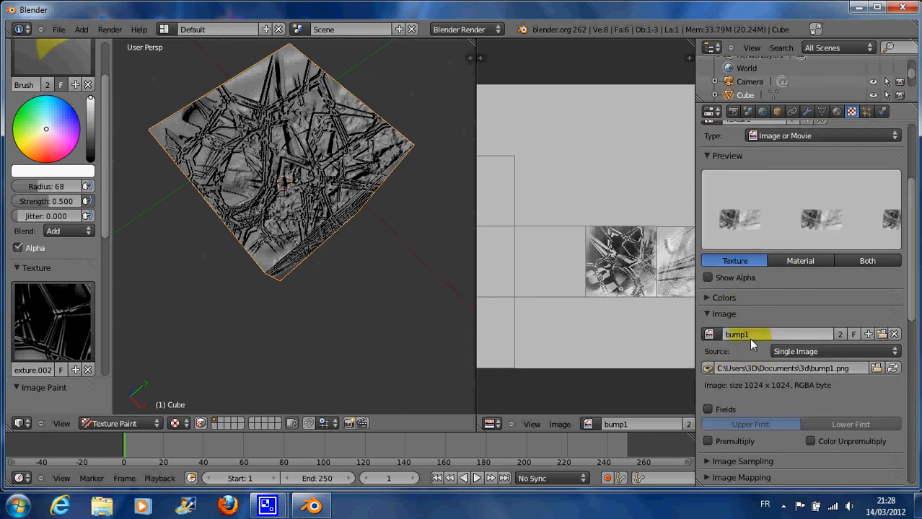
pyautogui.scroll(-6, 784, 334)
pyautogui.scroll(-3, 799, 353)
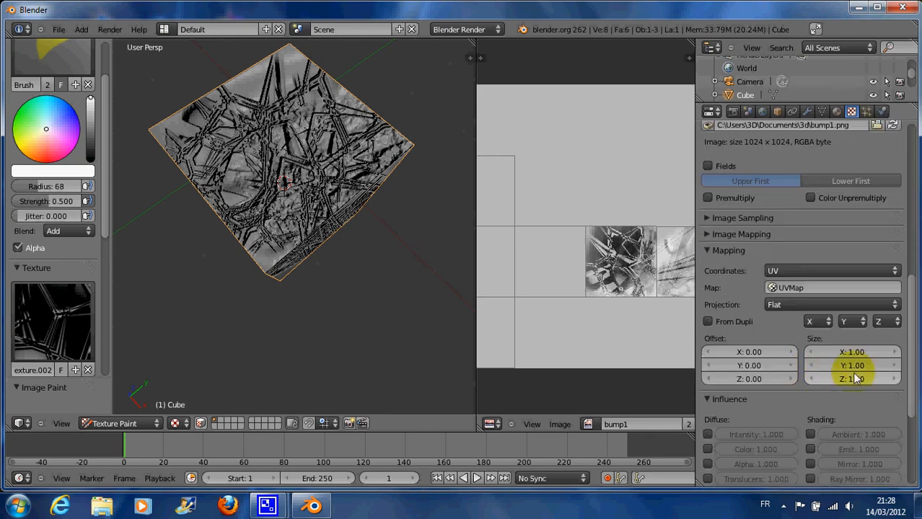
pyautogui.scroll(-1, 848, 393)
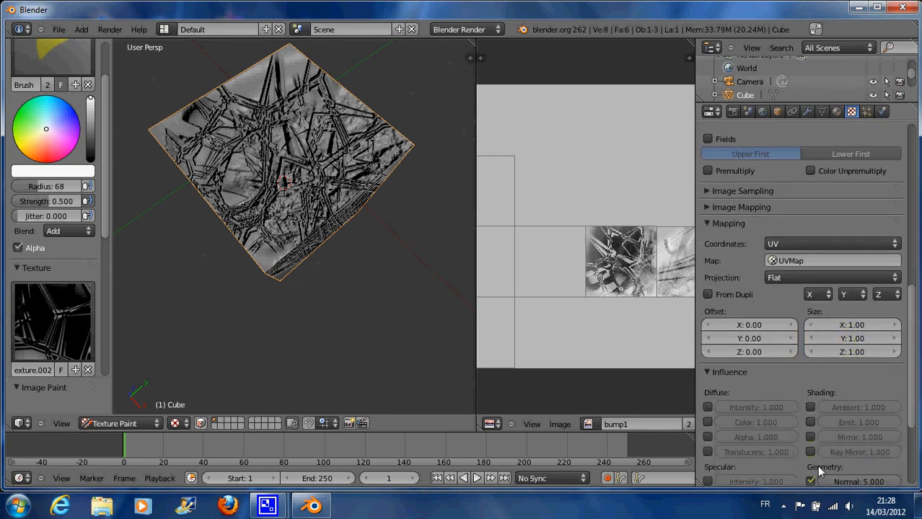